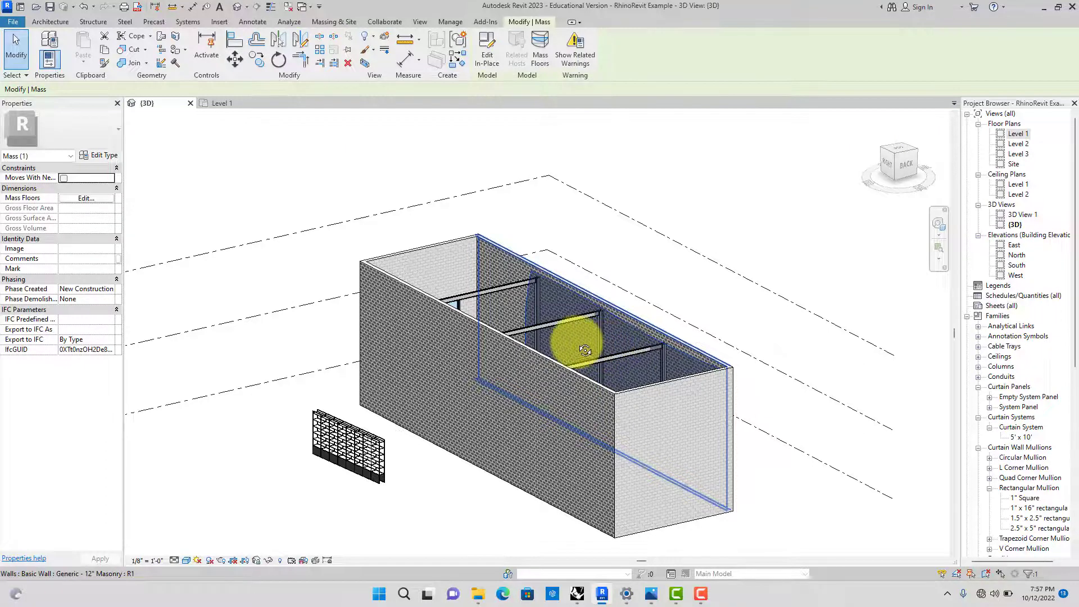
# - Switch to Rhino and bring the red curved surface inside the building into position for editing
pyautogui.scroll(3, 602, 371)
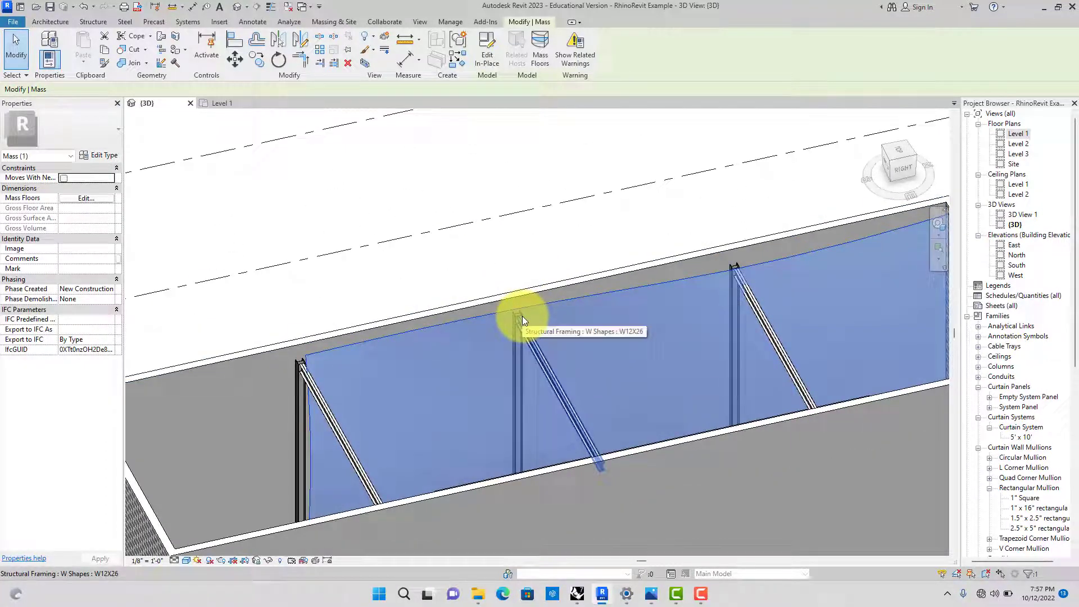
pyautogui.keyDown('shift'); pyautogui.moveTo(721, 311); pyautogui.dragTo(767, 302, button='middle'); pyautogui.keyUp('shift')
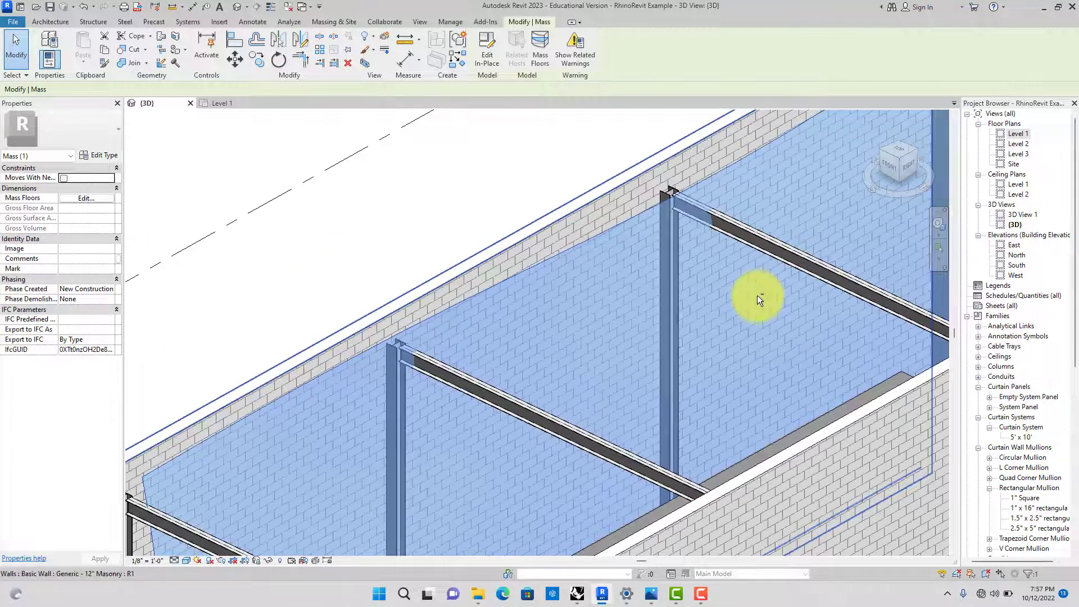
pyautogui.click(576, 594)
pyautogui.scroll(5, 474, 299)
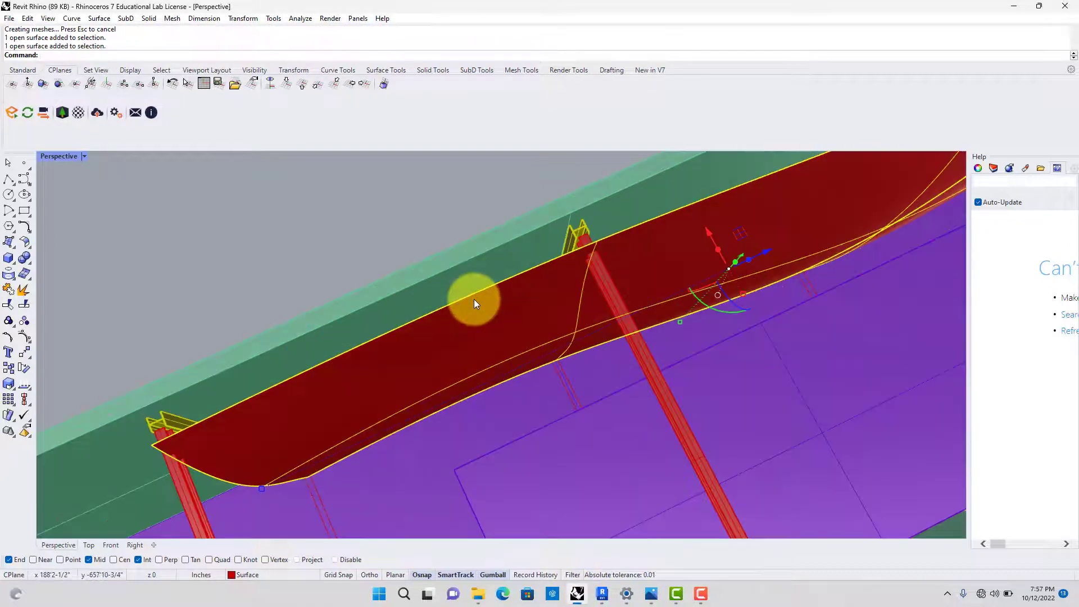
pyautogui.scroll(-4, 474, 300)
pyautogui.scroll(2, 480, 321)
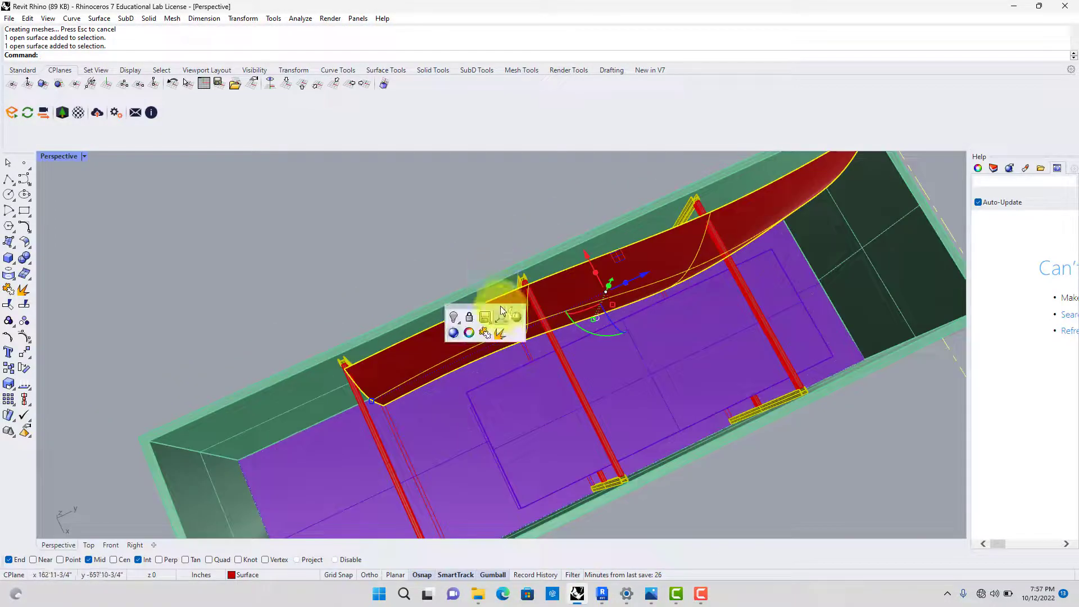
pyautogui.moveTo(458, 282); pyautogui.dragTo(440, 207, button='right')
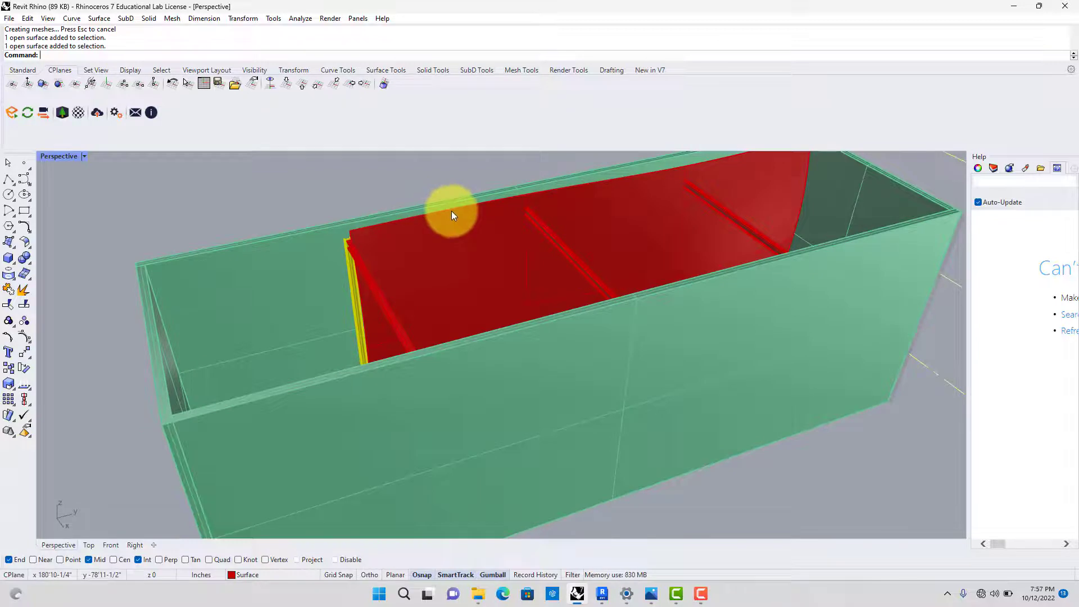
pyautogui.write('Merge2MeshFaces')
pyautogui.press('Return')
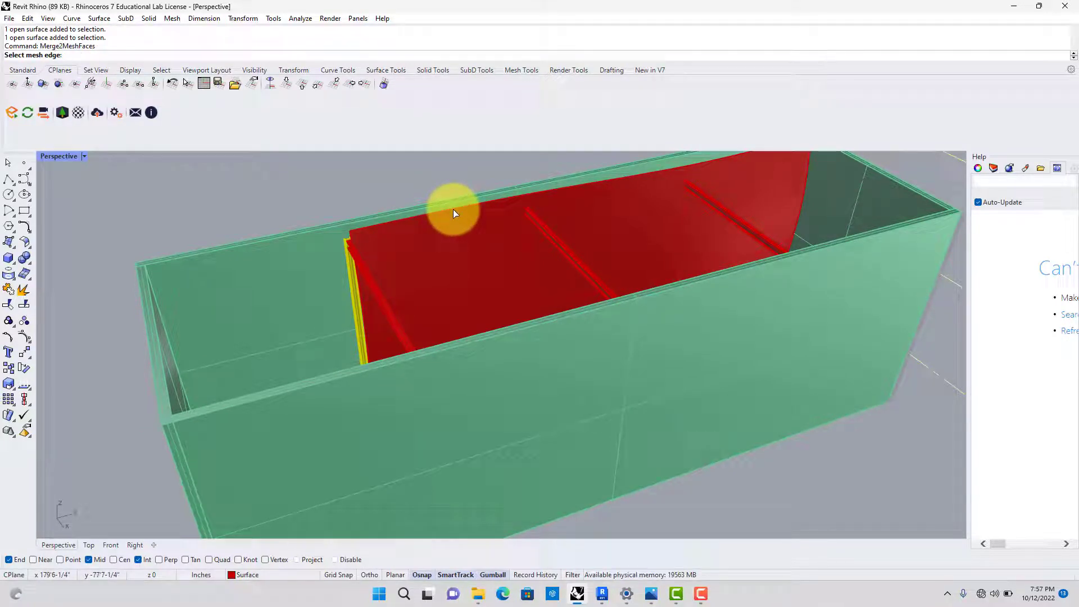
pyautogui.write('mo')
pyautogui.press('Escape')
# - Try to move the curved surface's top edge down 4' with MoveEdge
pyautogui.write('MoveEdge')
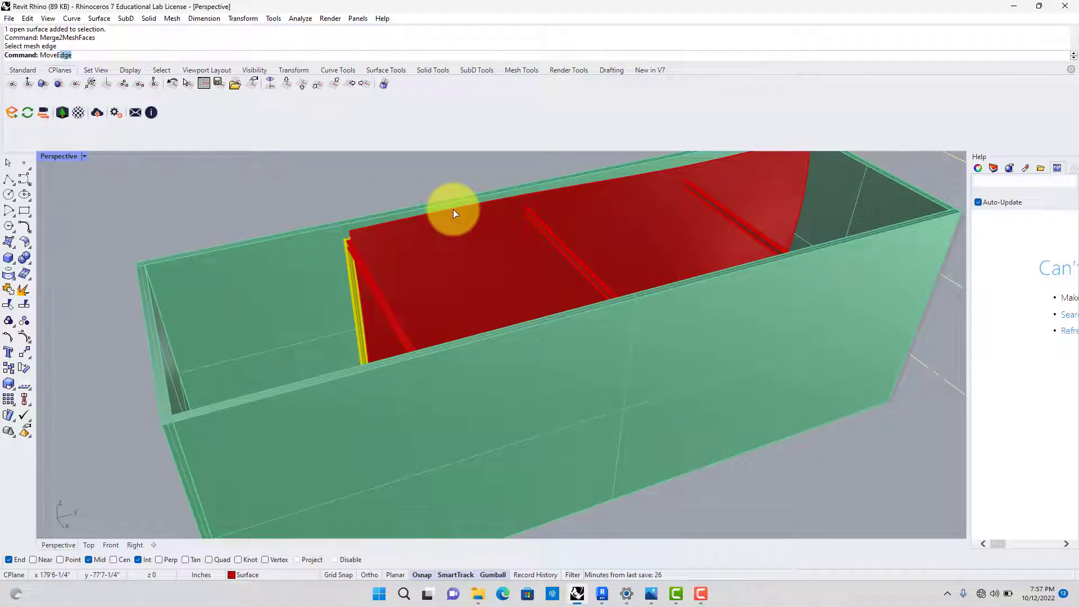
pyautogui.press('Return')
pyautogui.click(454, 209)
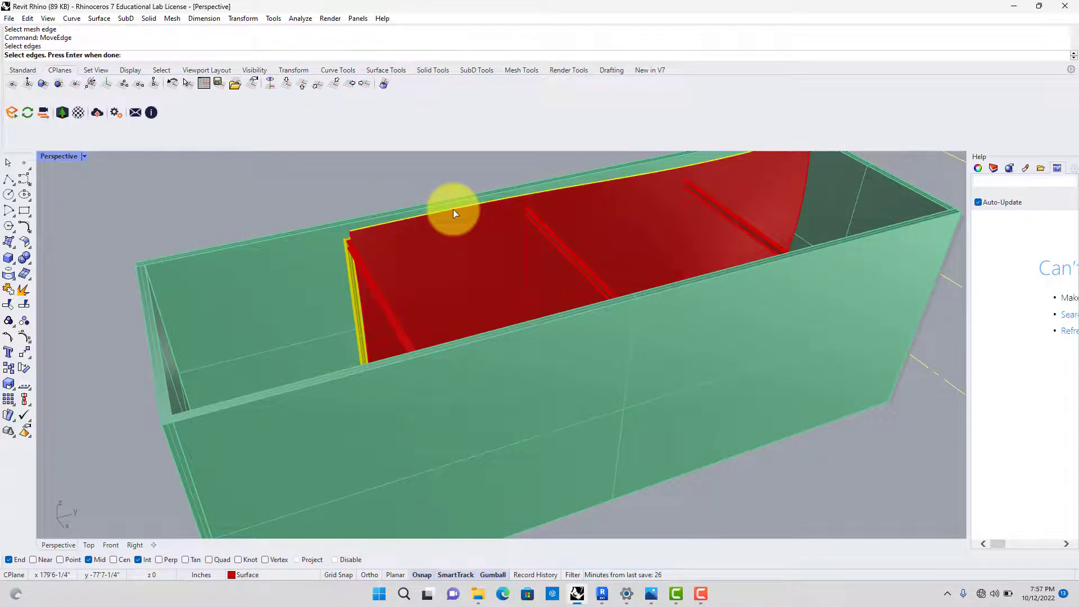
pyautogui.press('Return')
pyautogui.scroll(-5, 483, 213)
pyautogui.scroll(5, 580, 200)
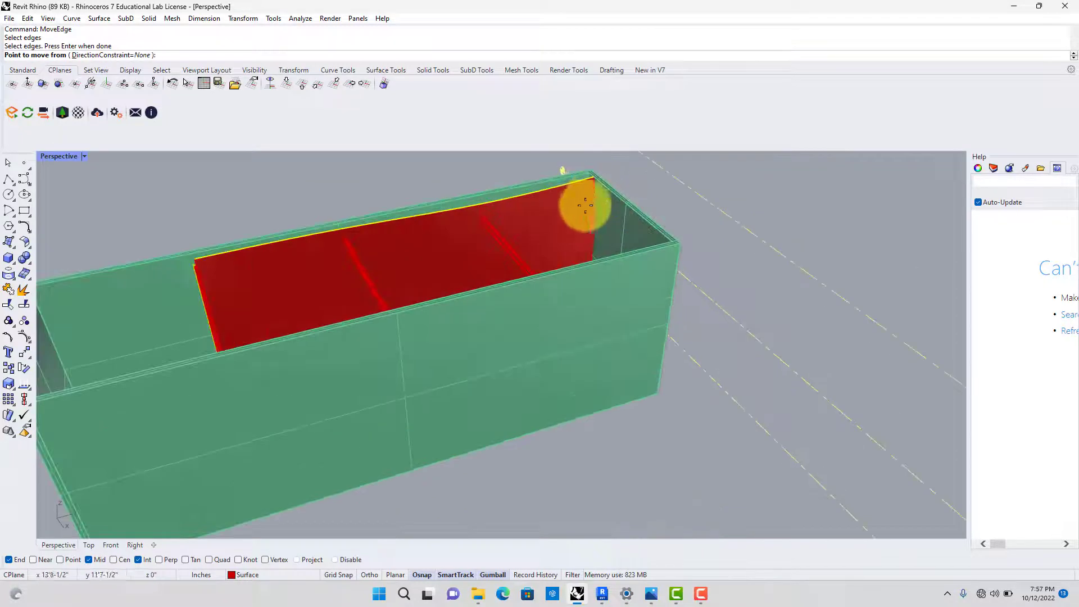
pyautogui.click(681, 246)
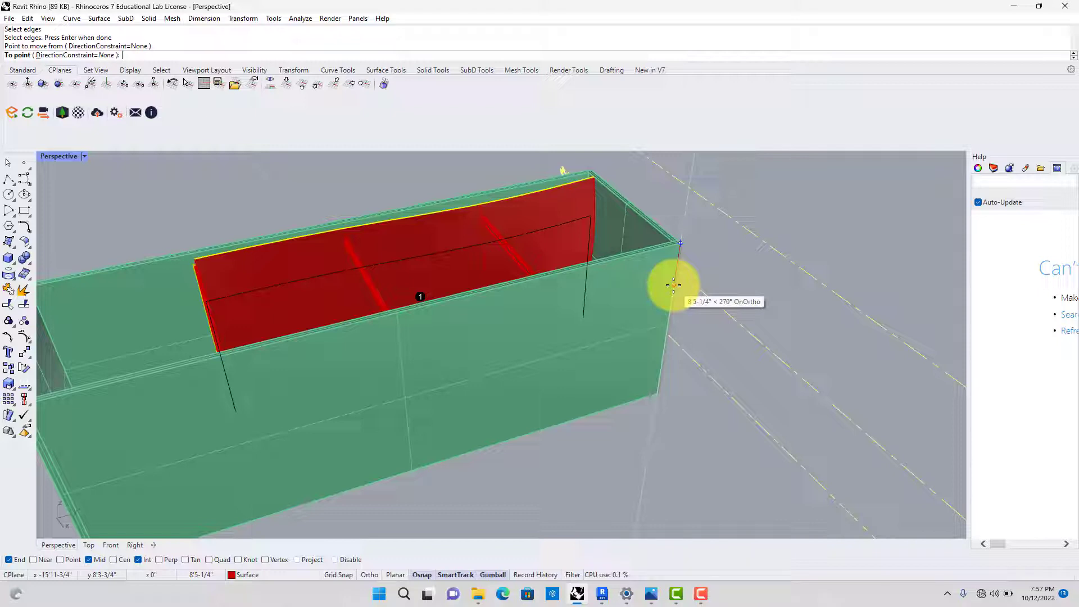
pyautogui.write('4')
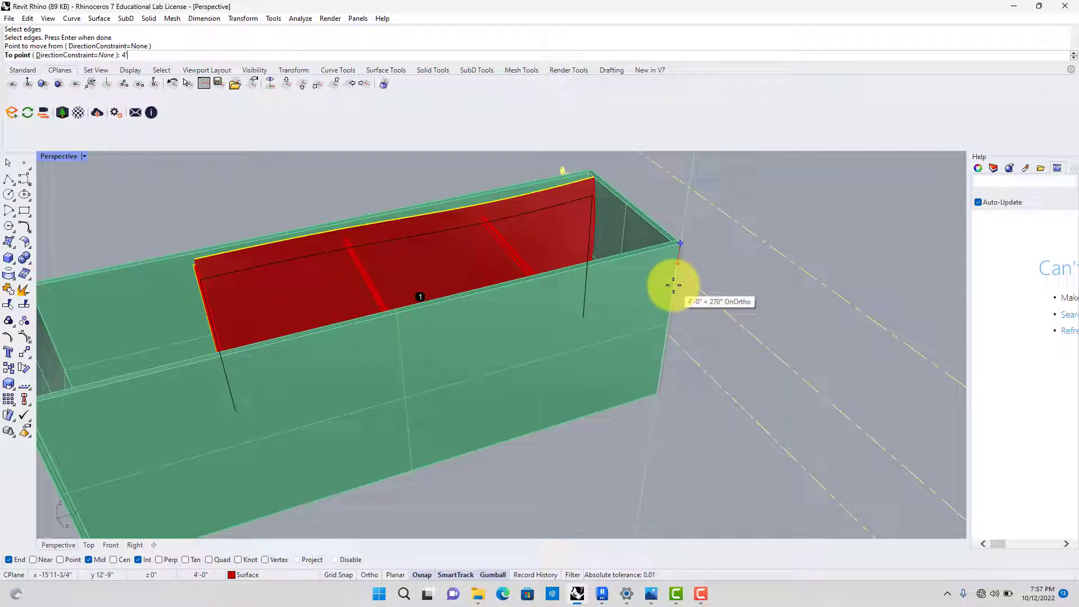
pyautogui.press('Return')
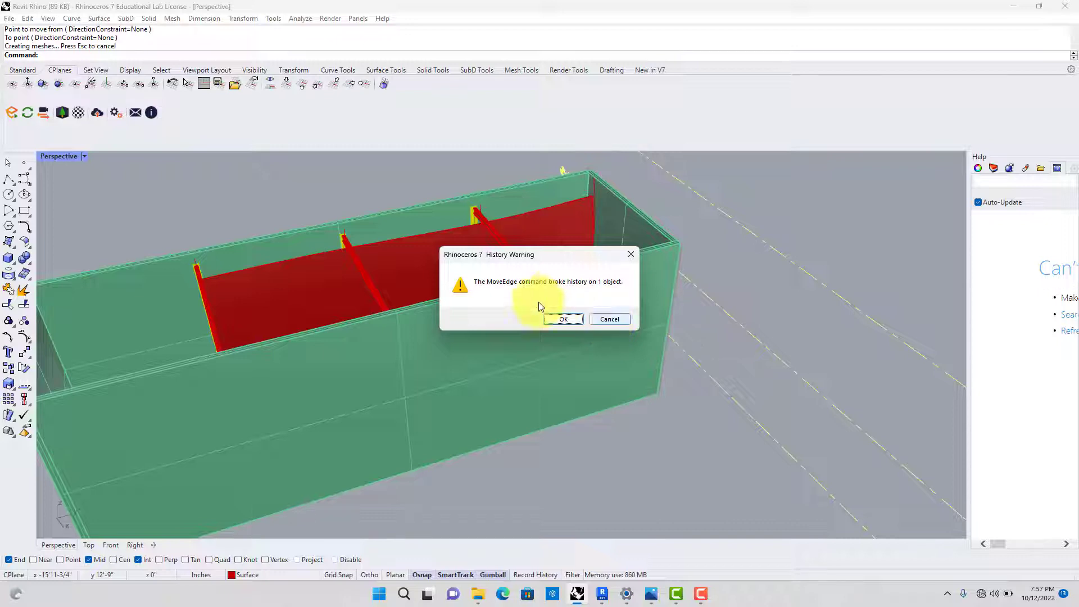
pyautogui.click(600, 319)
# - Turn on the control points of the four profile curves that define the curved surface
pyautogui.click(486, 212)
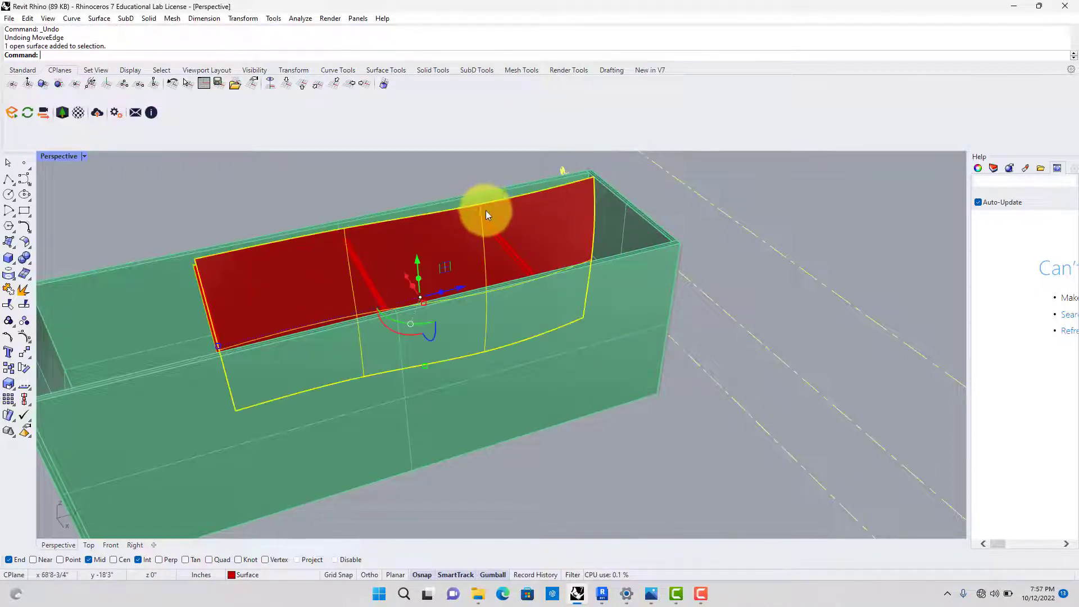
pyautogui.click(191, 204)
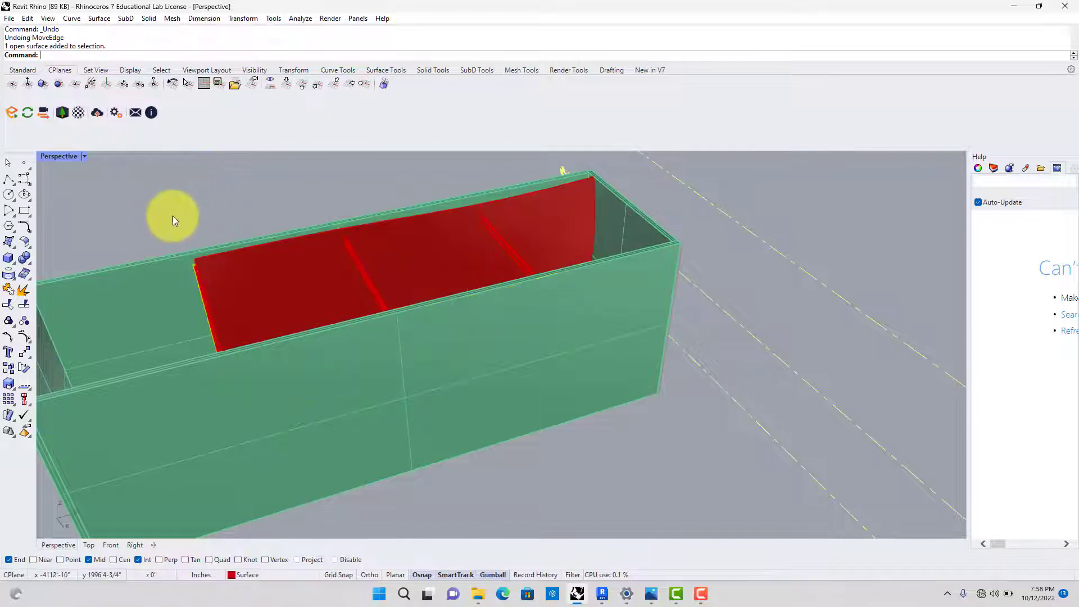
pyautogui.moveTo(173, 219); pyautogui.dragTo(782, 506)
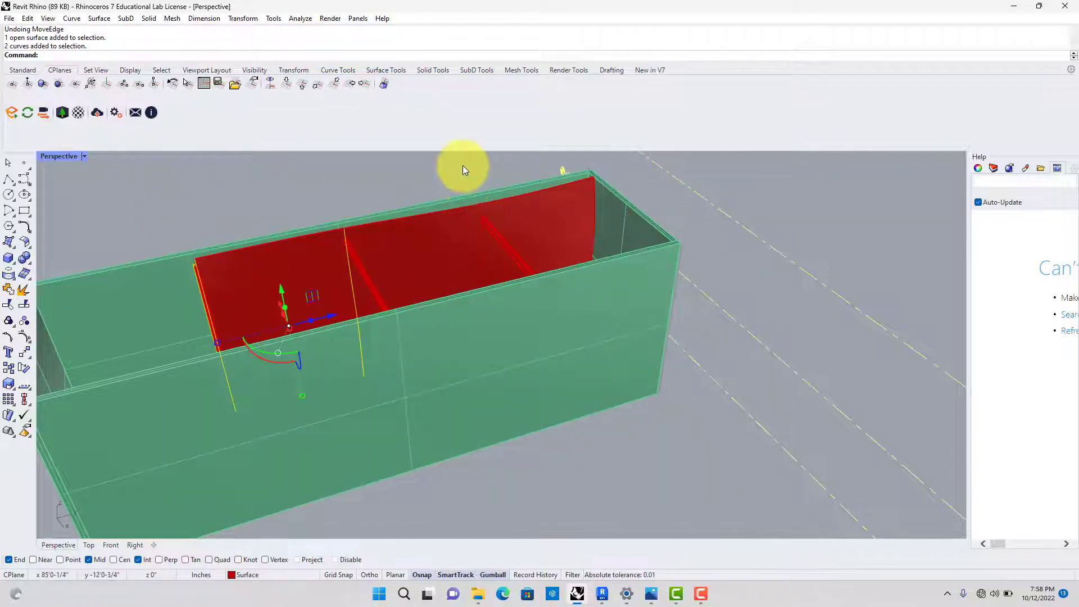
pyautogui.keyDown('shift'); pyautogui.moveTo(463, 165); pyautogui.dragTo(813, 458); pyautogui.keyUp('shift')
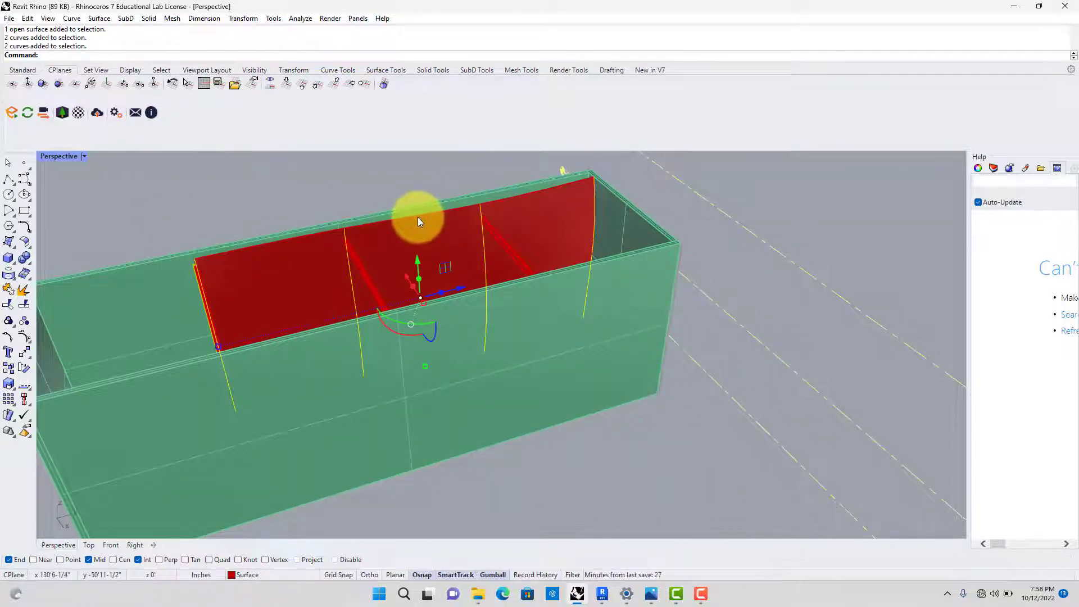
pyautogui.write('POn')
pyautogui.press('Return')
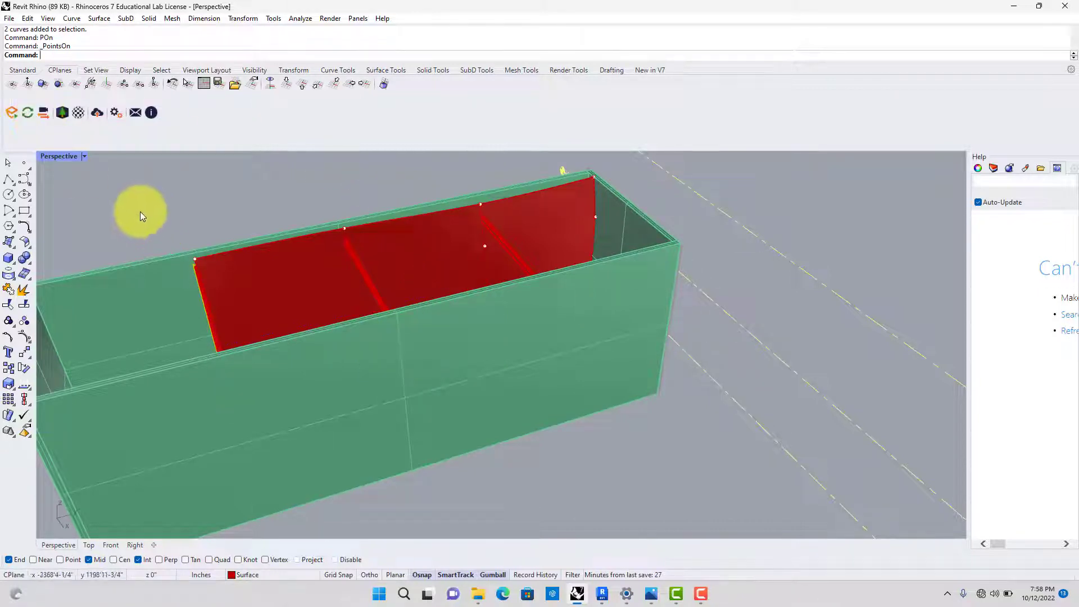
# - Move the top control points of all four profile curves down together to lower the surface's upper edge
pyautogui.moveTo(140, 211); pyautogui.dragTo(282, 319)
pyautogui.click(226, 221)
pyautogui.moveTo(161, 218); pyautogui.dragTo(221, 269)
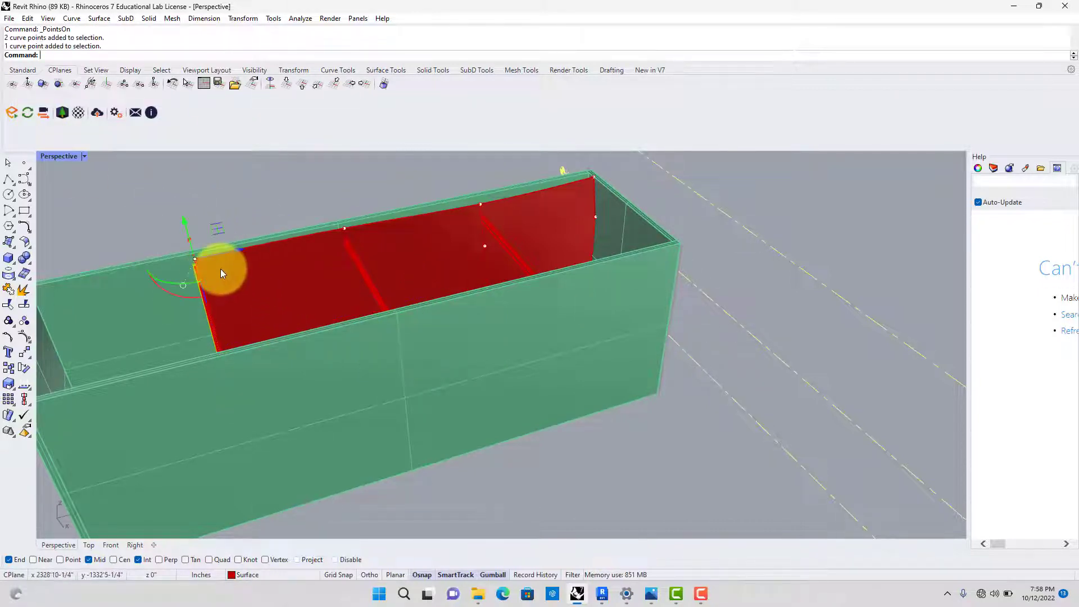
pyautogui.keyDown('shift'); pyautogui.click(344, 228); pyautogui.keyUp('shift')
pyautogui.keyDown('shift'); pyautogui.click(481, 204); pyautogui.keyUp('shift')
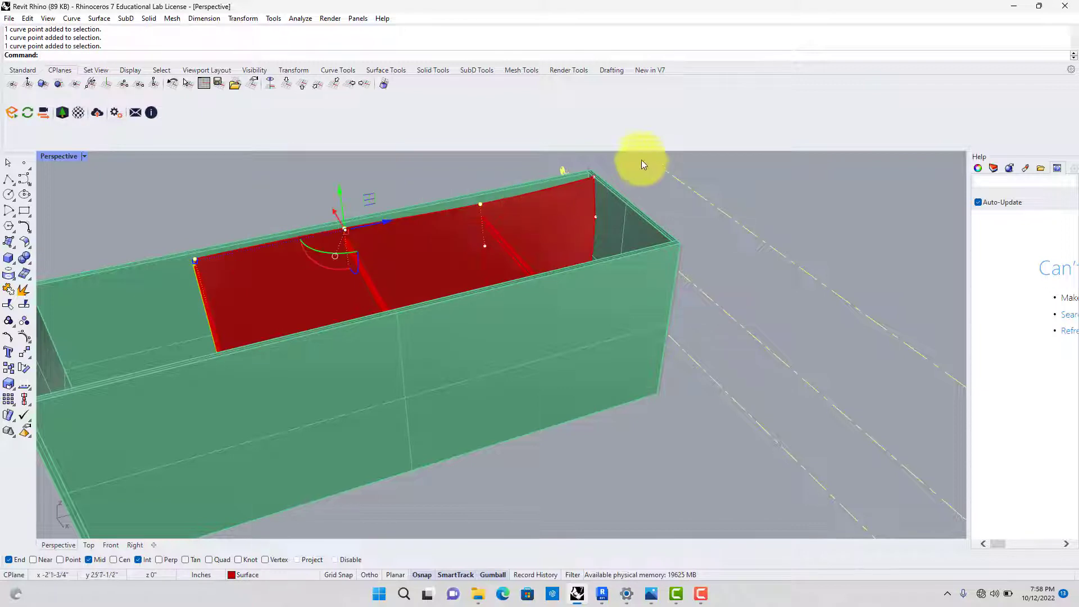
pyautogui.keyDown('shift'); pyautogui.click(594, 177); pyautogui.keyUp('shift')
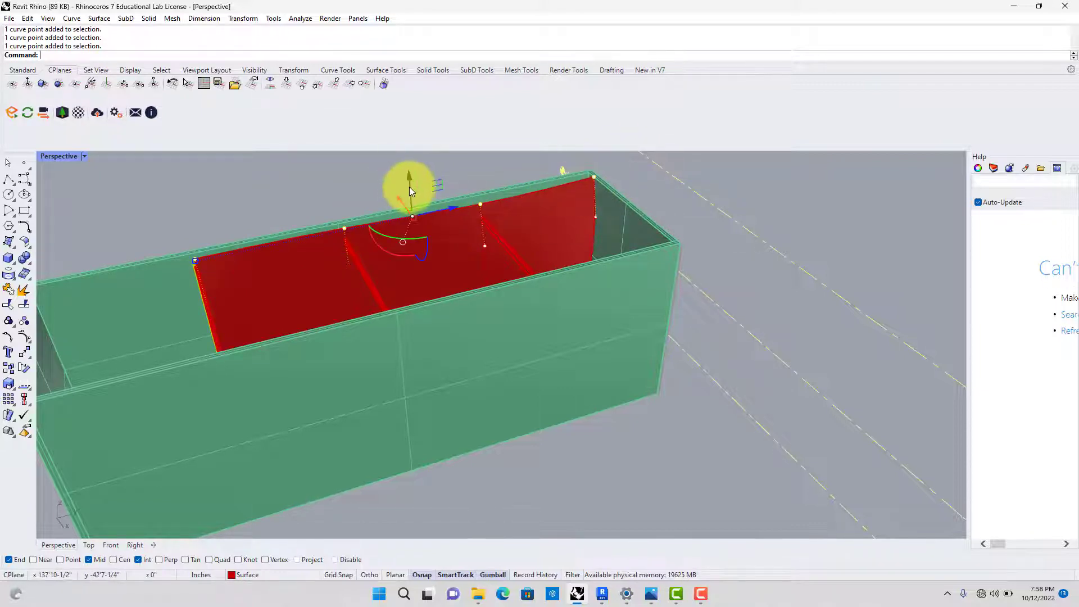
pyautogui.moveTo(409, 187); pyautogui.dragTo(416, 199)
# - Start exporting only the curved surface, choosing ACIS (*.sat) as the file type
pyautogui.moveTo(525, 366); pyautogui.dragTo(692, 356, button='right')
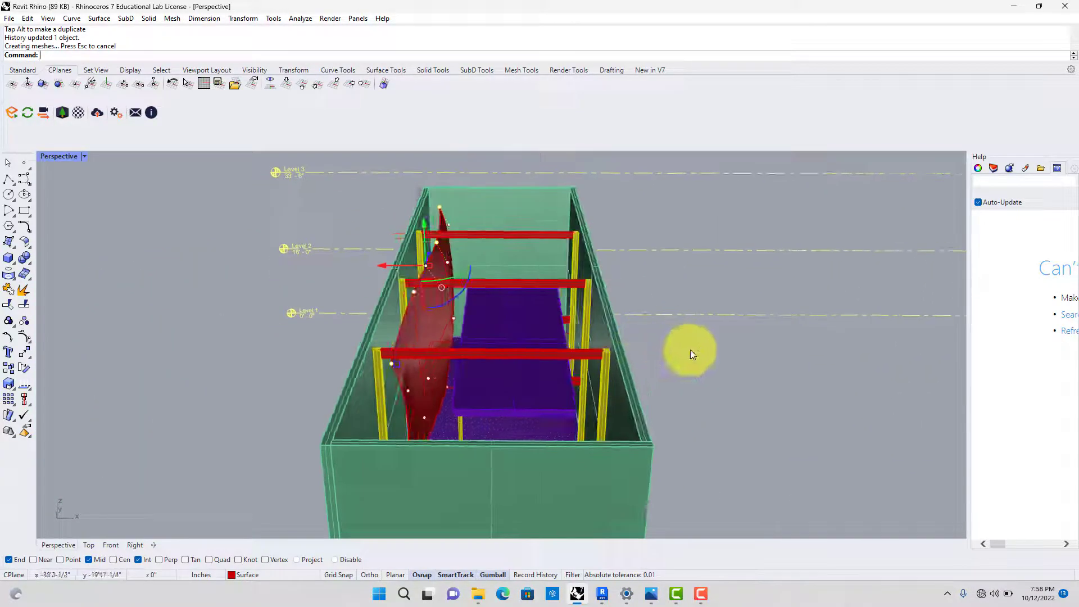
pyautogui.click(400, 299)
pyautogui.click(9, 18)
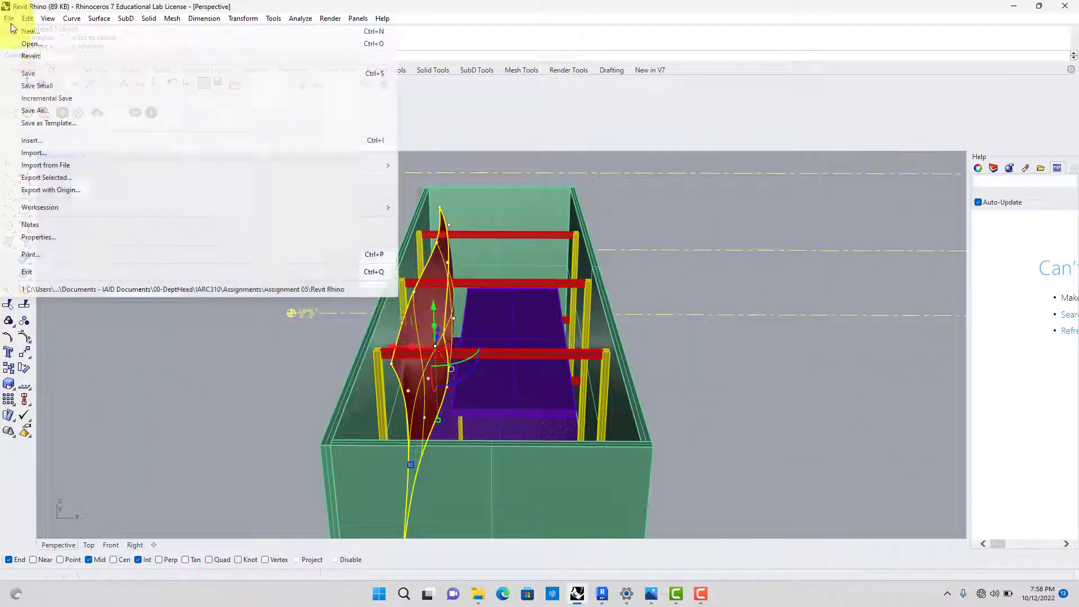
pyautogui.click(57, 177)
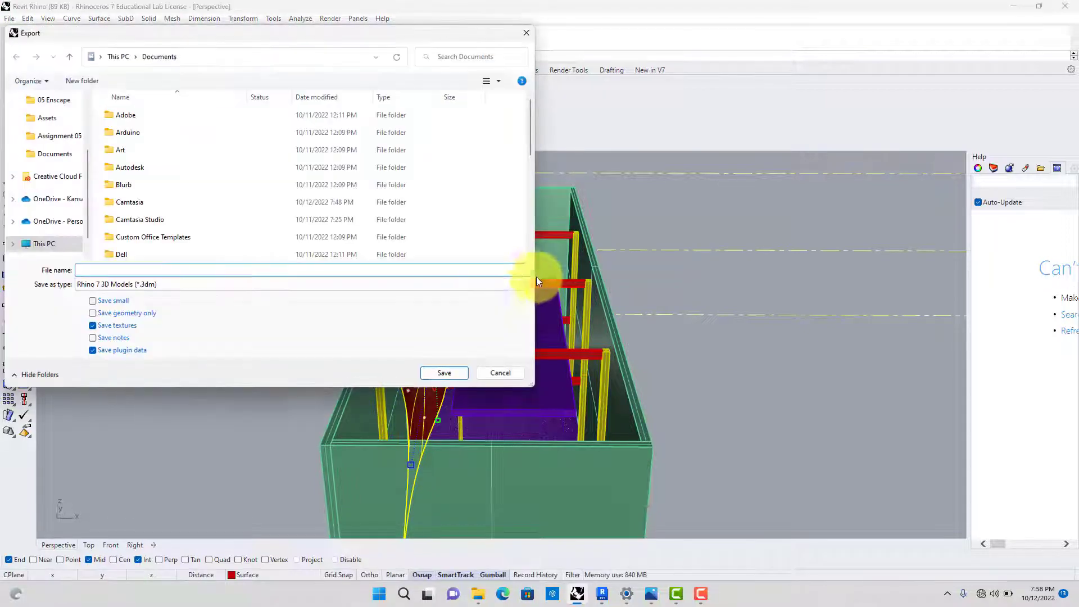
pyautogui.scroll(-2, 213, 241)
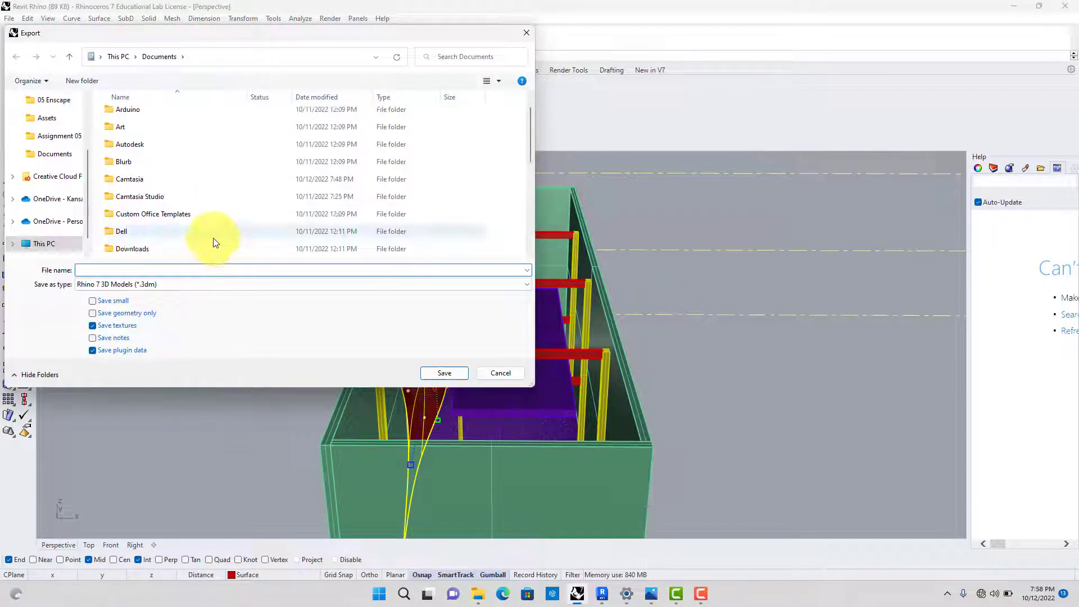
pyautogui.click(59, 136)
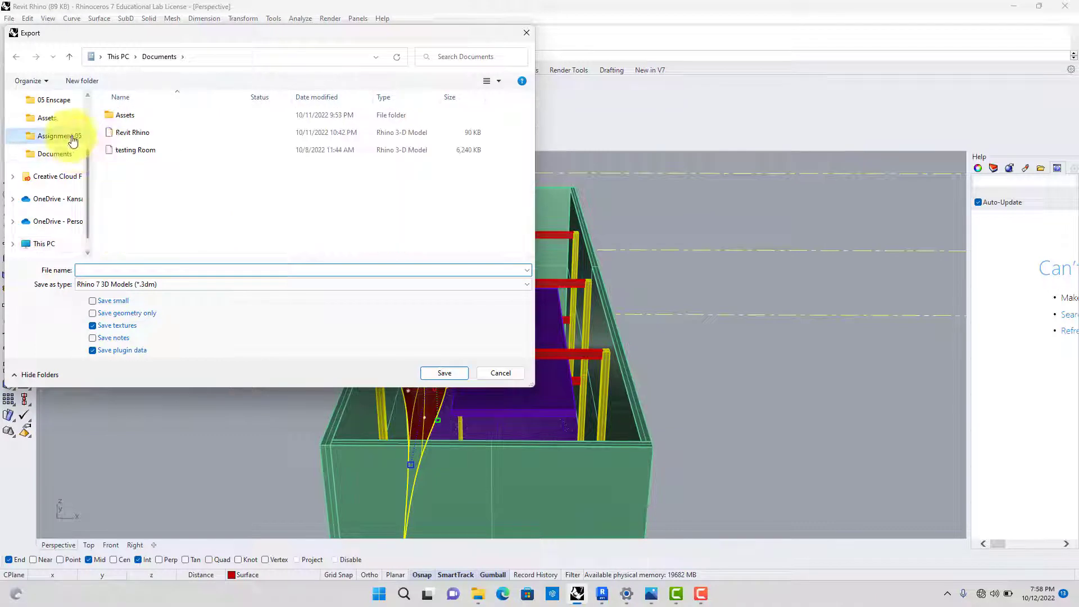
pyautogui.doubleClick(129, 120)
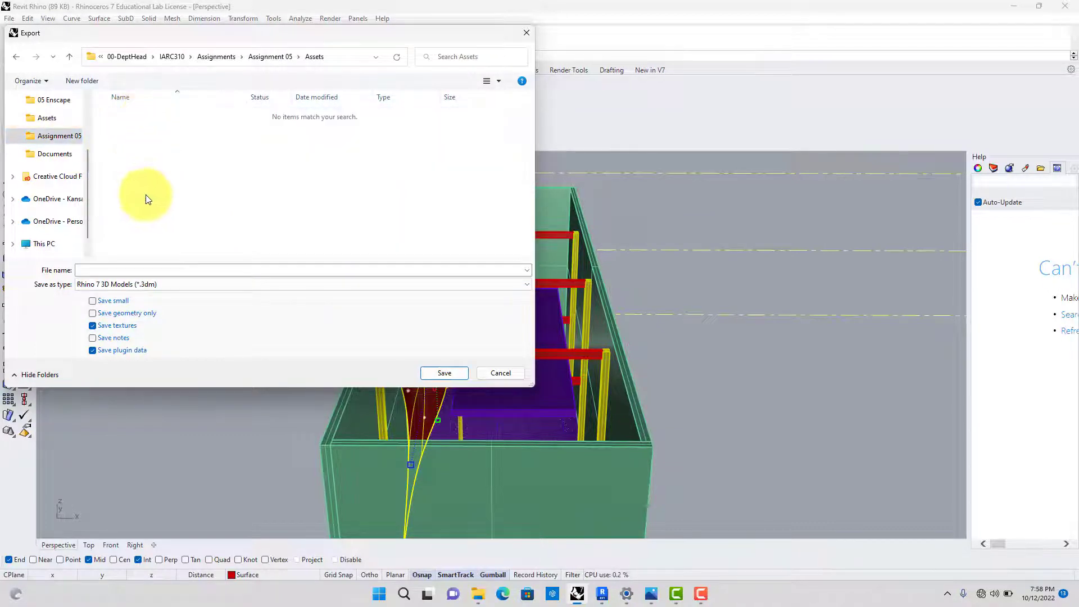
pyautogui.click(172, 284)
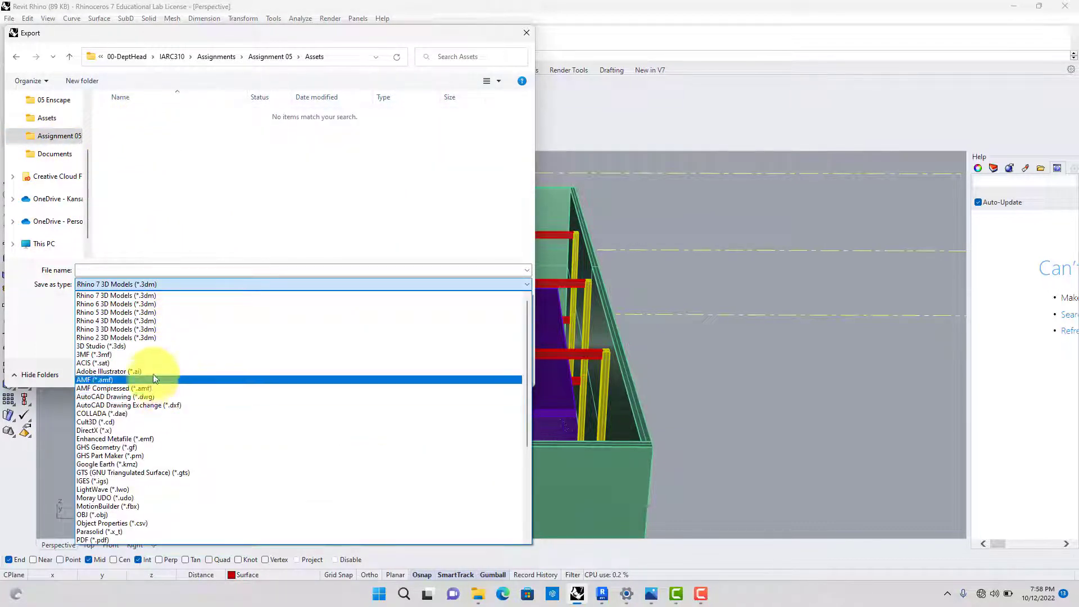
pyautogui.click(143, 363)
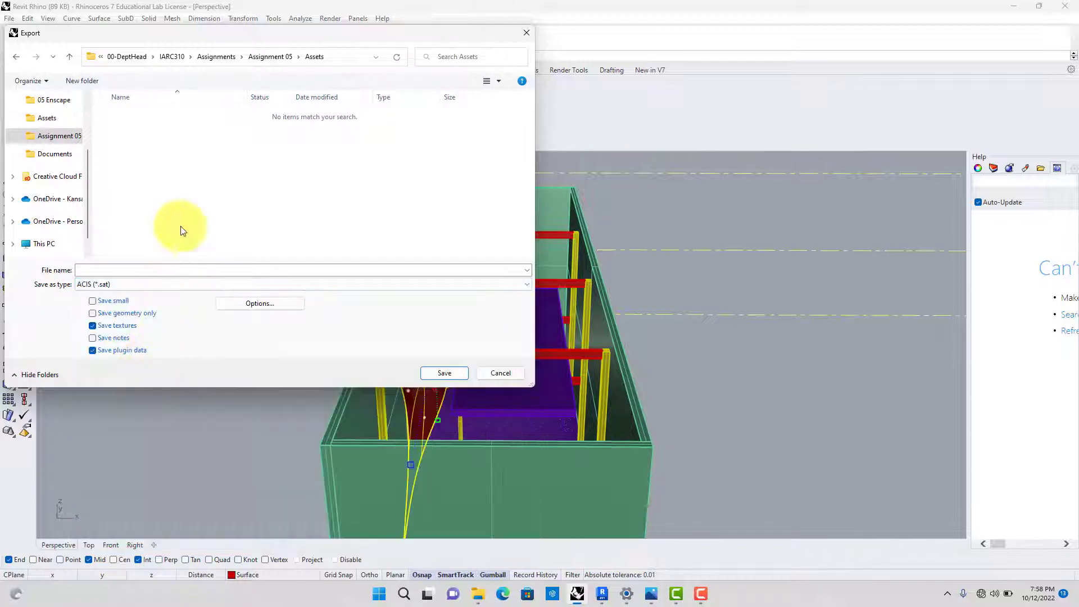
# - Overwrite Custom Surface.sat in the Assignment 05 folder with the exported surface, using the Default SAT export options
pyautogui.click(270, 57)
pyautogui.click(182, 133)
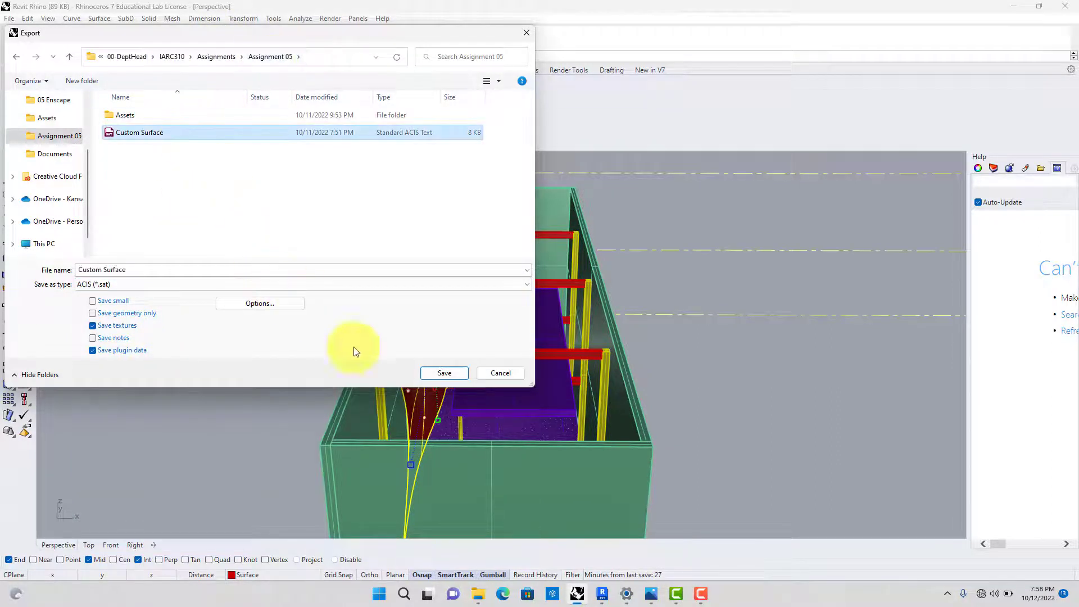
pyautogui.click(456, 374)
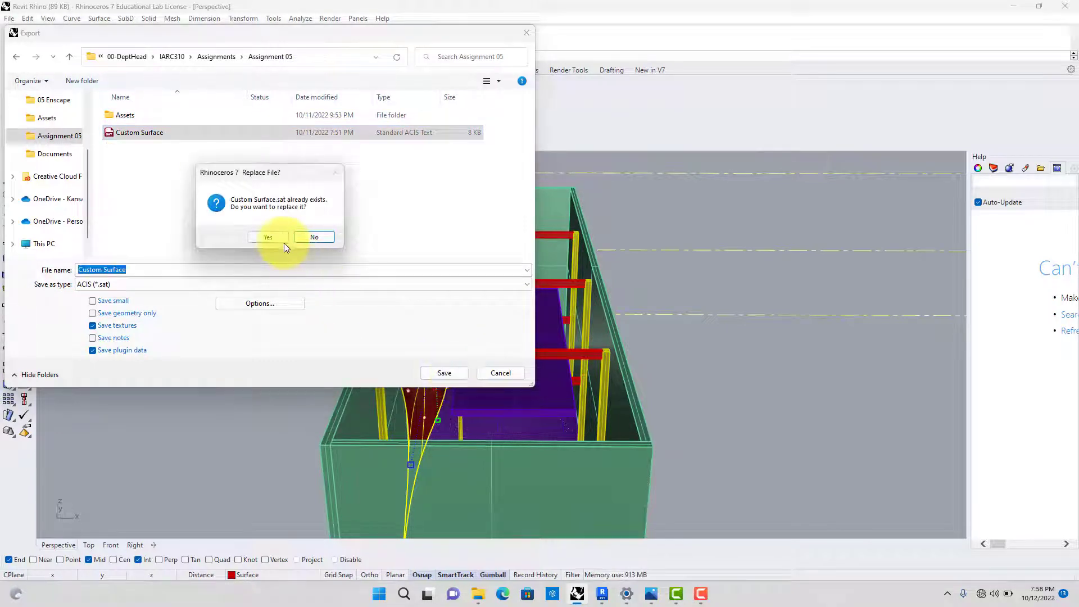
pyautogui.click(318, 236)
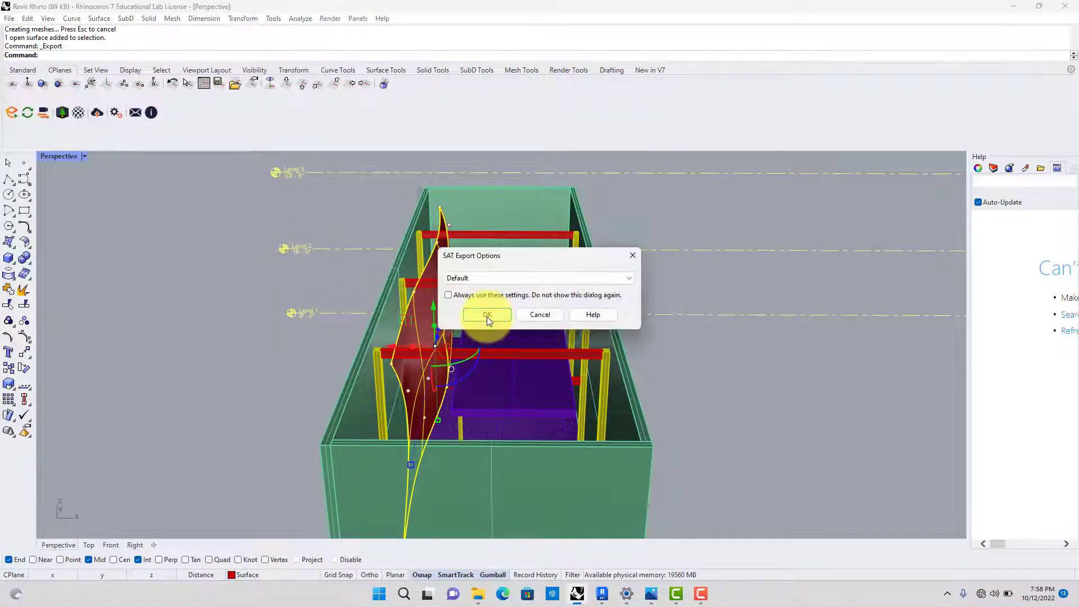
pyautogui.click(486, 316)
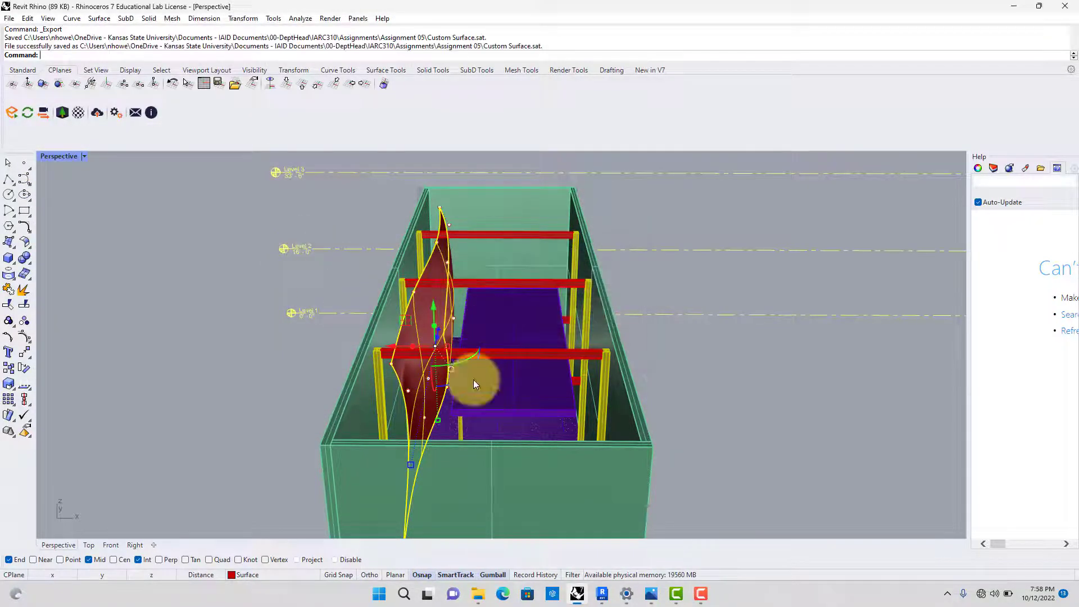
# - Switch back to Revit and clear the selection in the 3D view
pyautogui.click(602, 594)
pyautogui.click(516, 283)
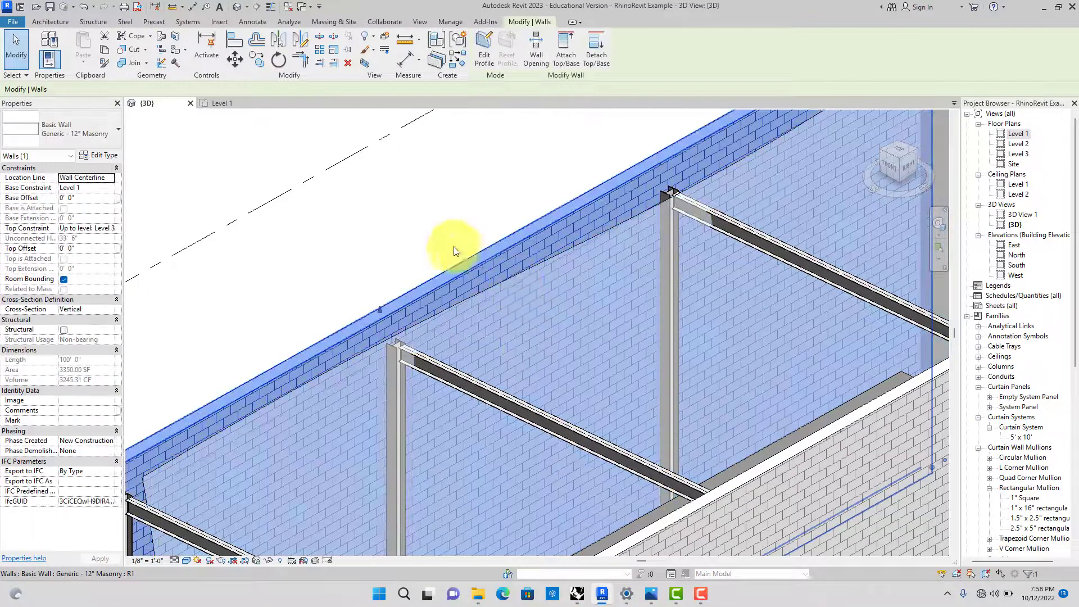
pyautogui.click(454, 247)
pyautogui.click(487, 288)
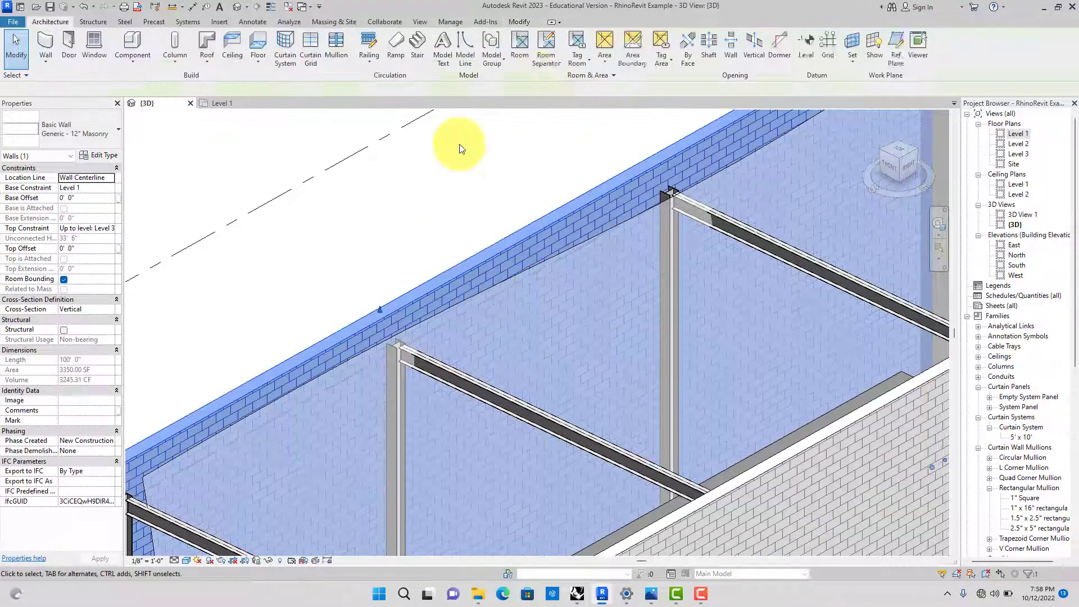
pyautogui.click(460, 144)
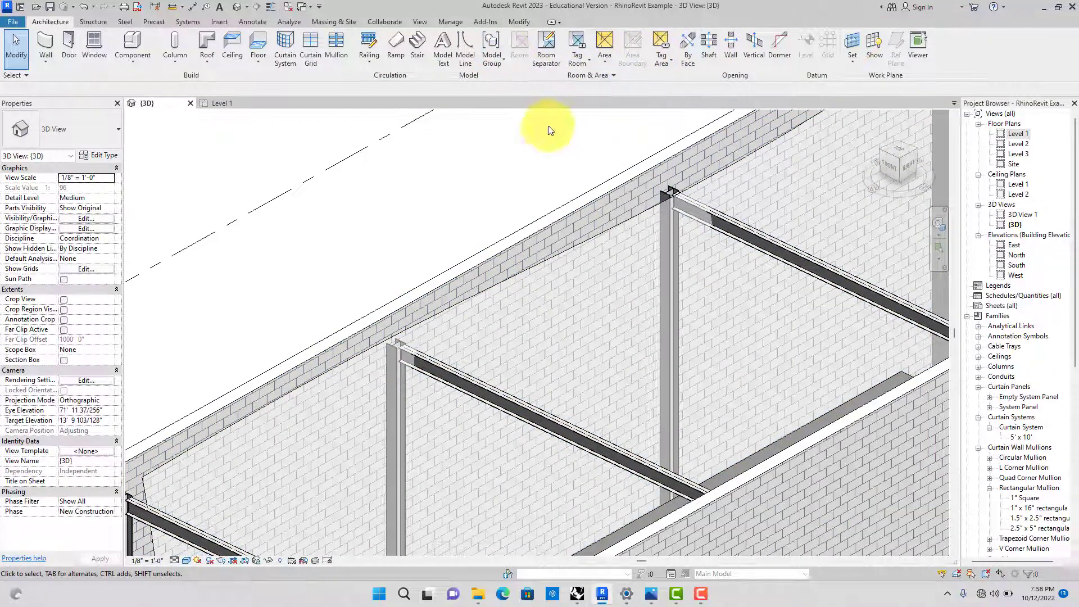
# - Reload the linked CAD file Custom Surface.sat from Manage Links and accept the link changes
pyautogui.click(447, 23)
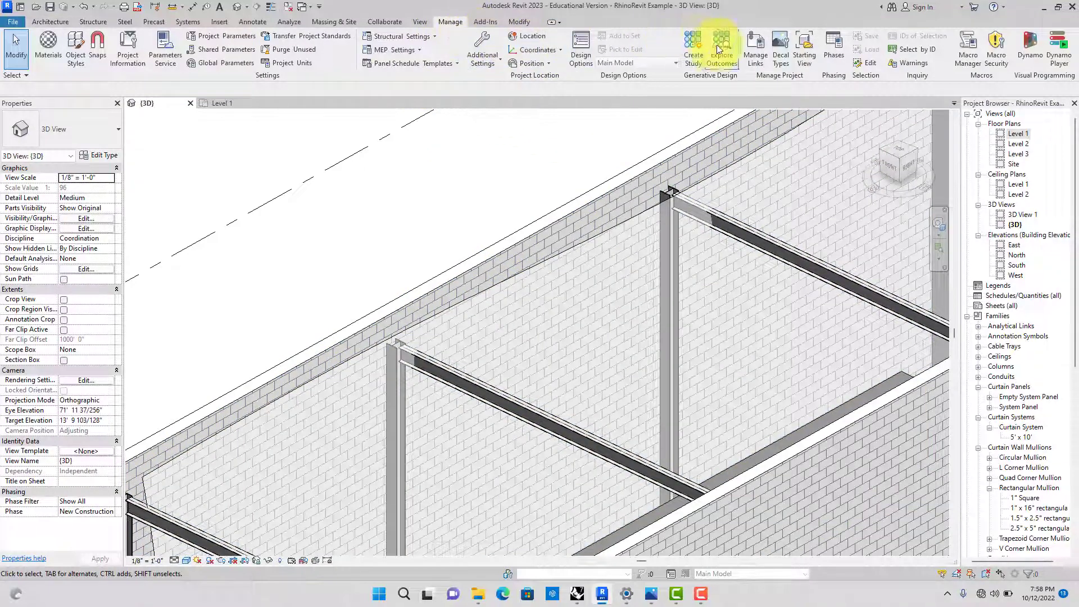
pyautogui.click(747, 60)
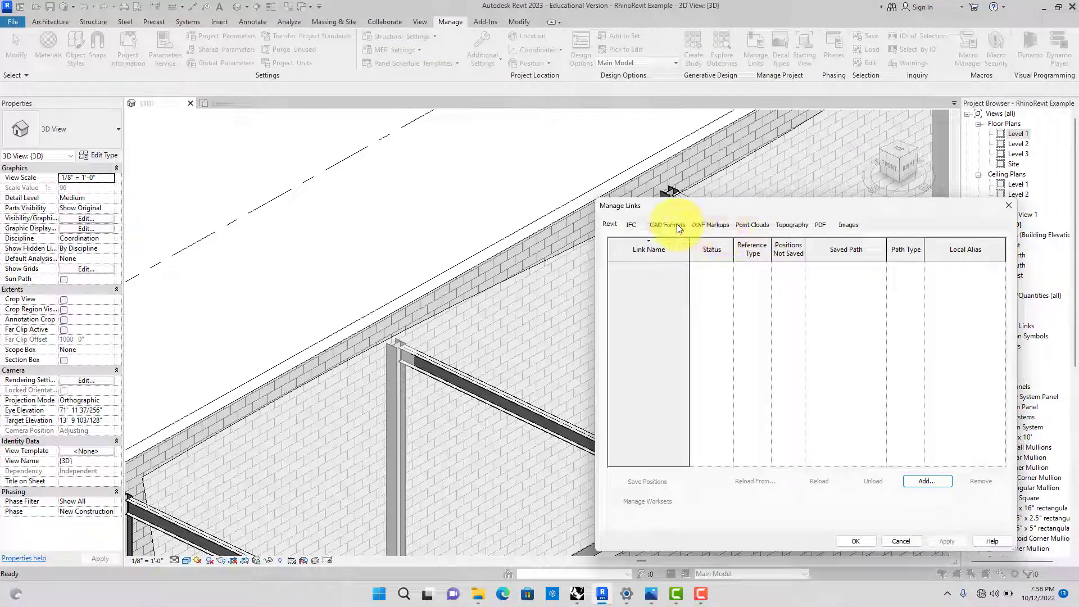
pyautogui.click(679, 226)
pyautogui.click(688, 264)
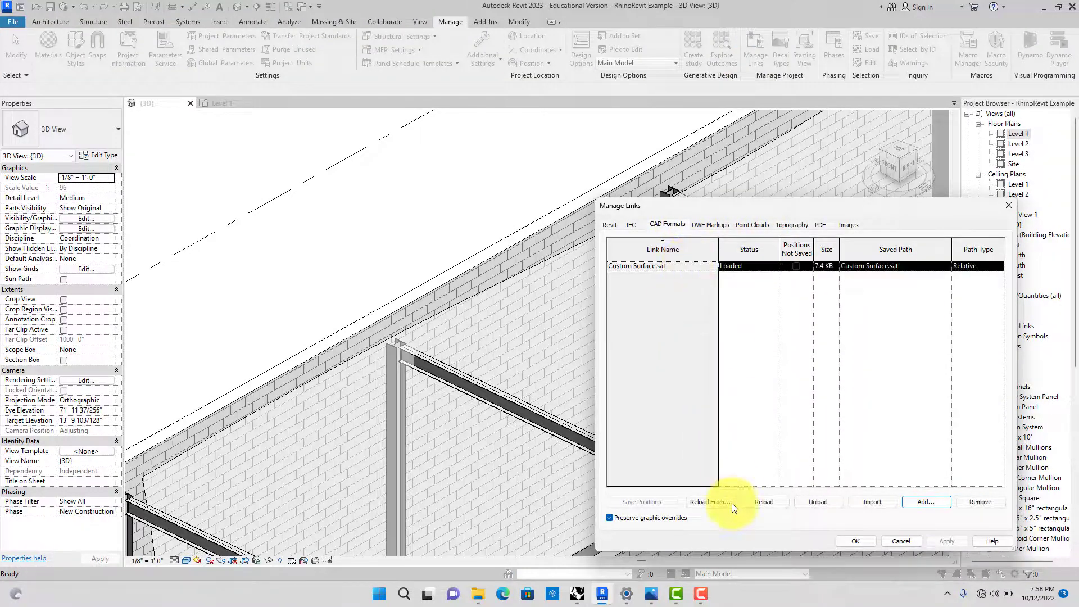
pyautogui.click(766, 501)
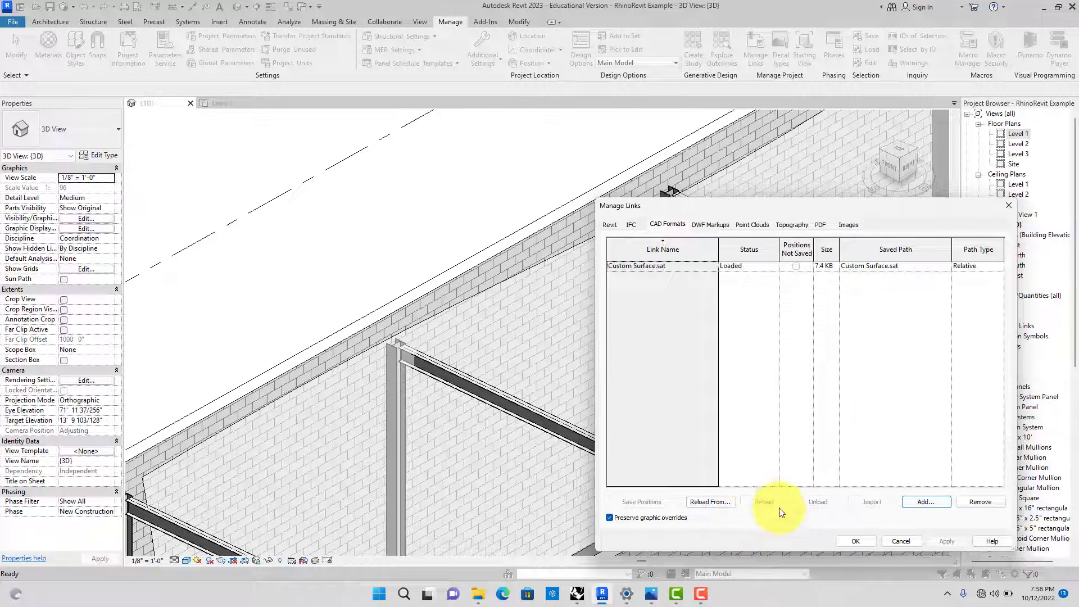
pyautogui.click(854, 541)
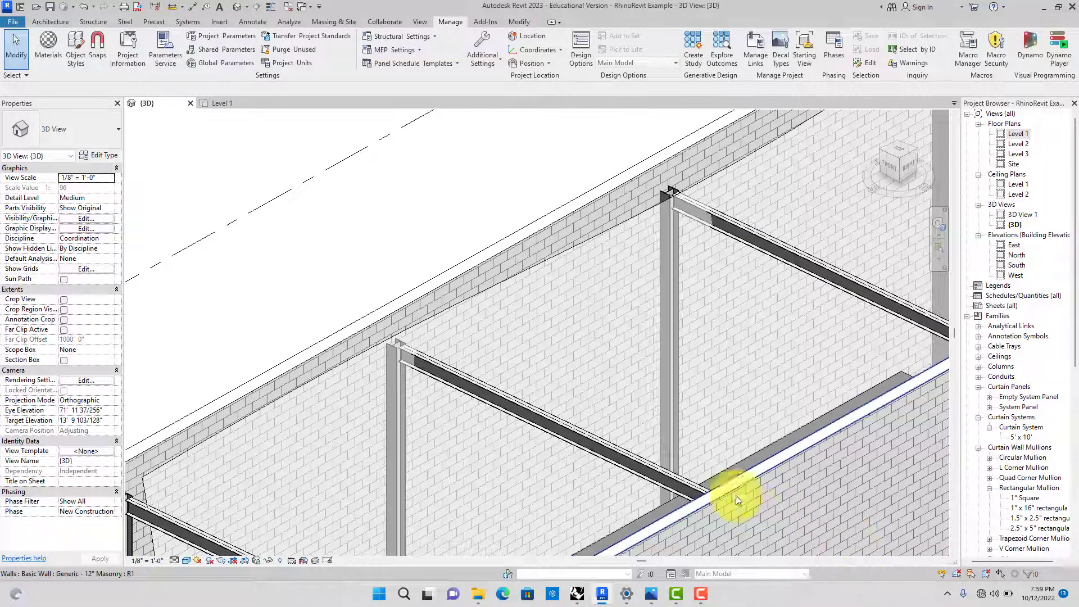
pyautogui.click(548, 266)
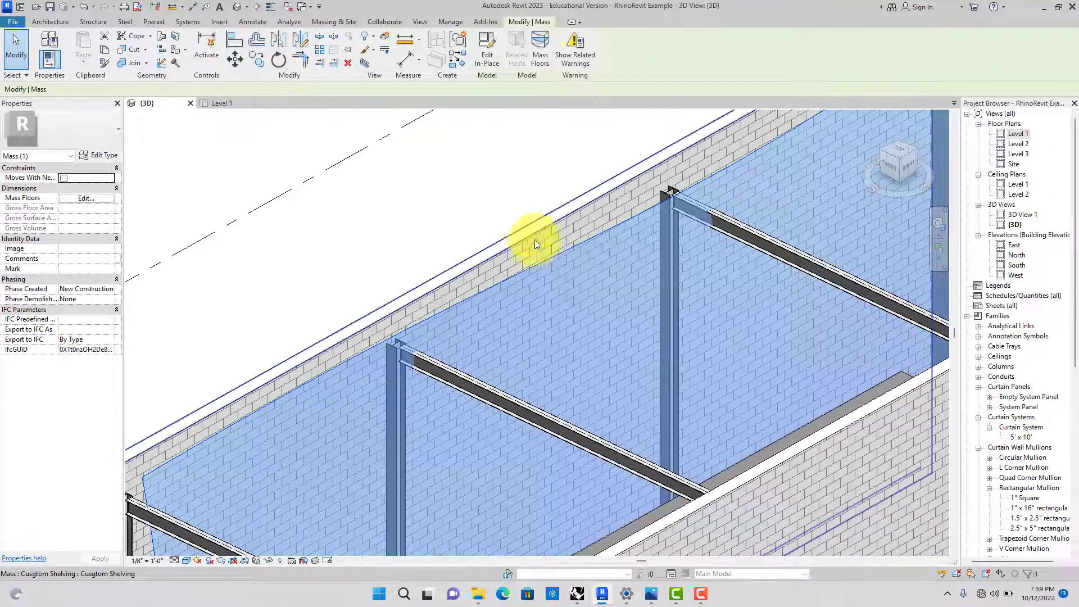
pyautogui.click(462, 22)
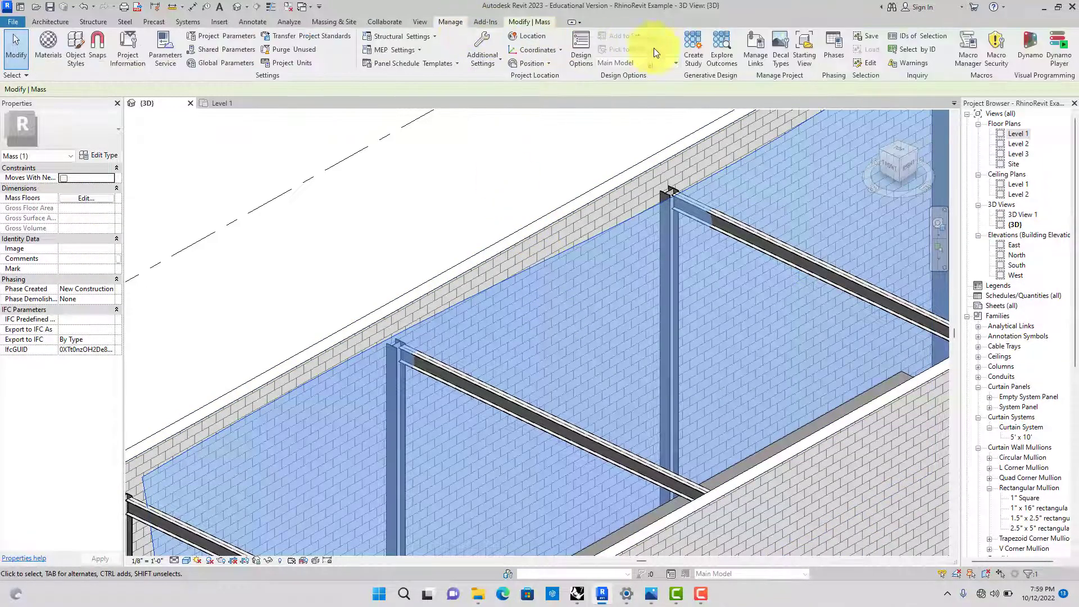
pyautogui.click(753, 62)
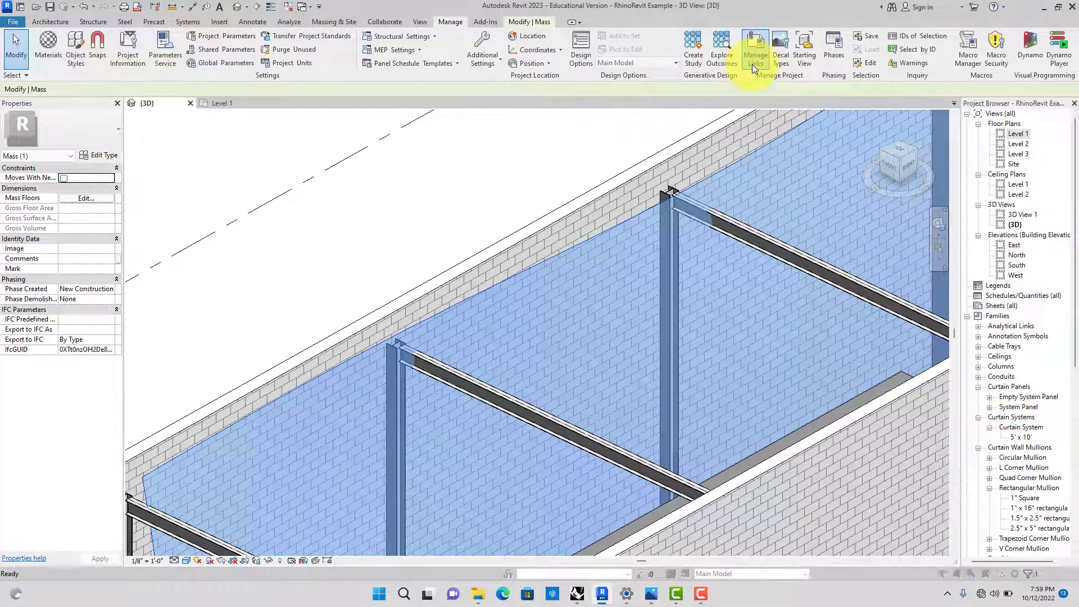
pyautogui.click(679, 226)
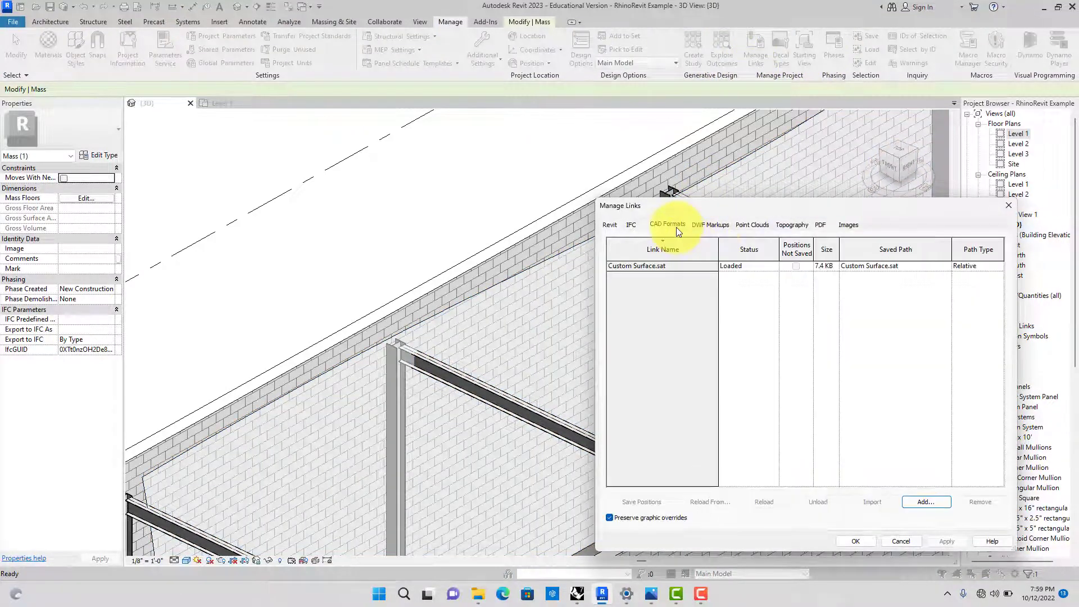
pyautogui.click(673, 268)
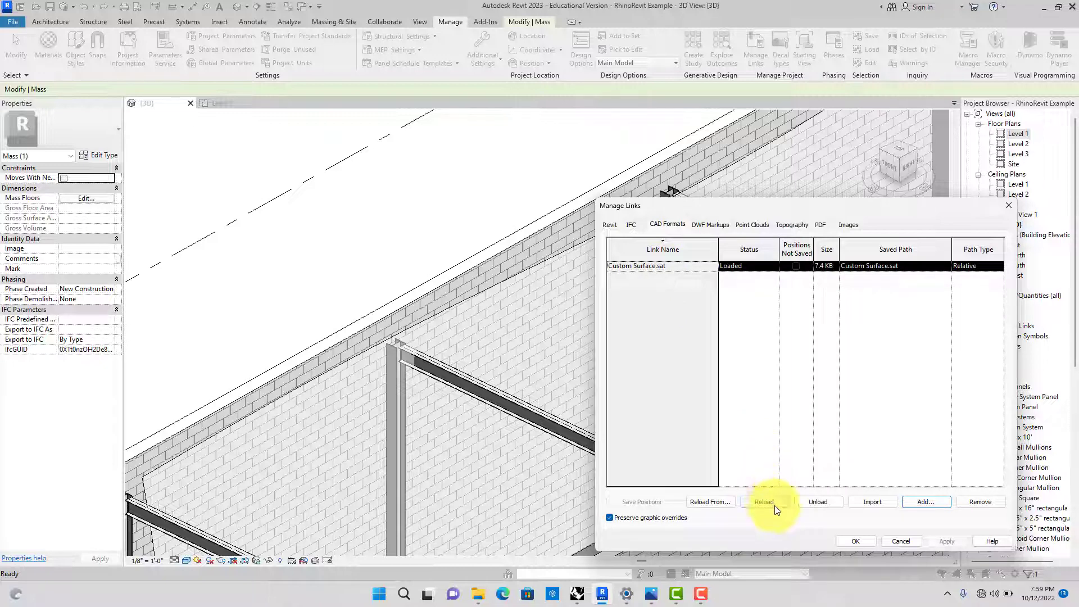
pyautogui.click(819, 505)
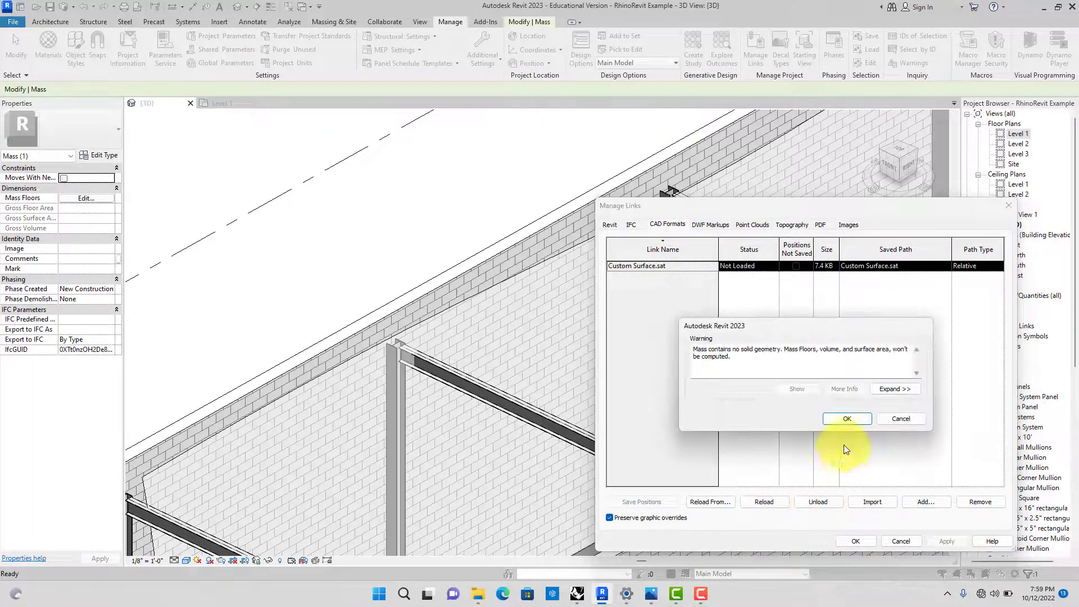
pyautogui.click(914, 417)
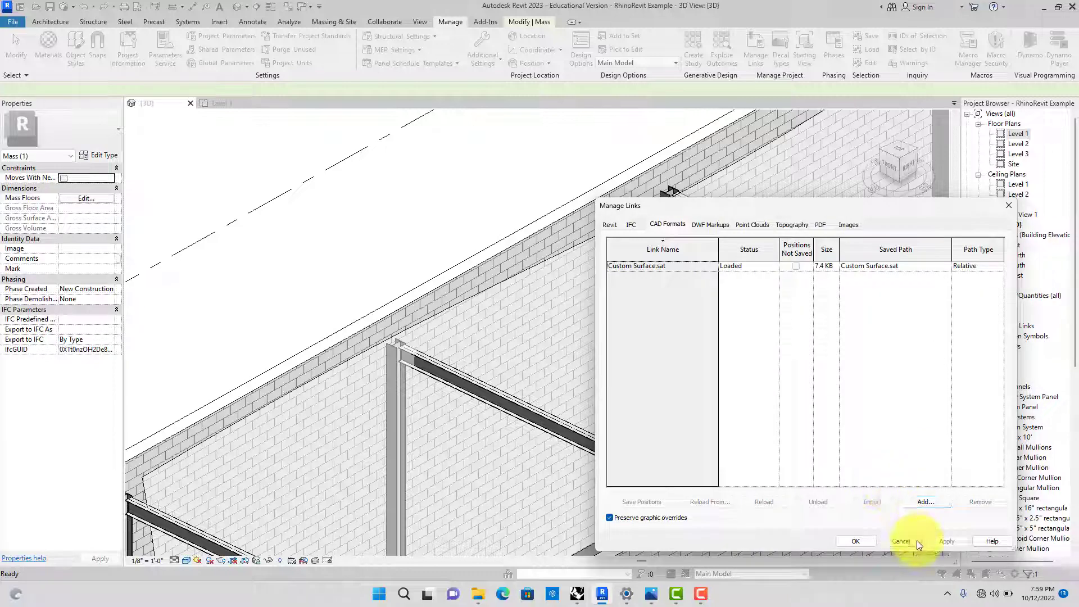
pyautogui.click(902, 540)
# - Open the curved surface mass for in-place editing, inspect its linked geometry against the building, and finish the mass
pyautogui.click(528, 273)
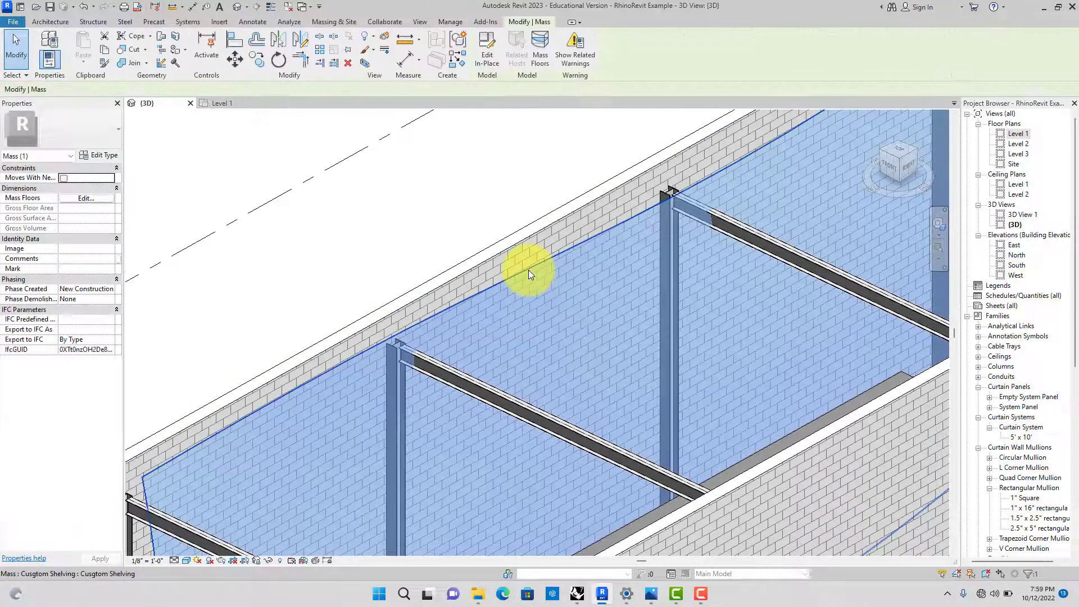
pyautogui.click(487, 54)
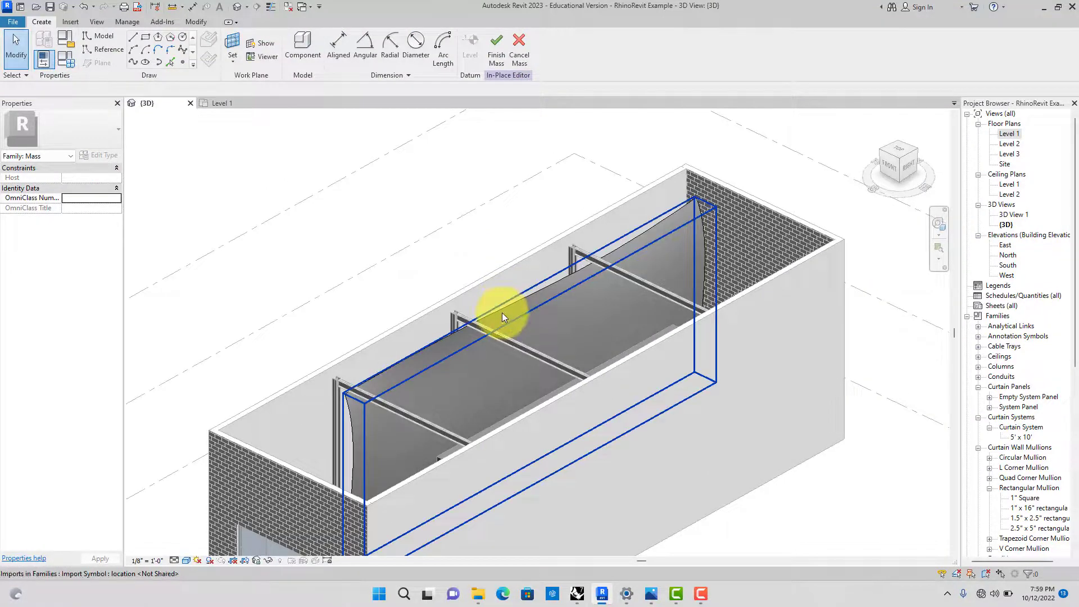
pyautogui.scroll(3, 463, 242)
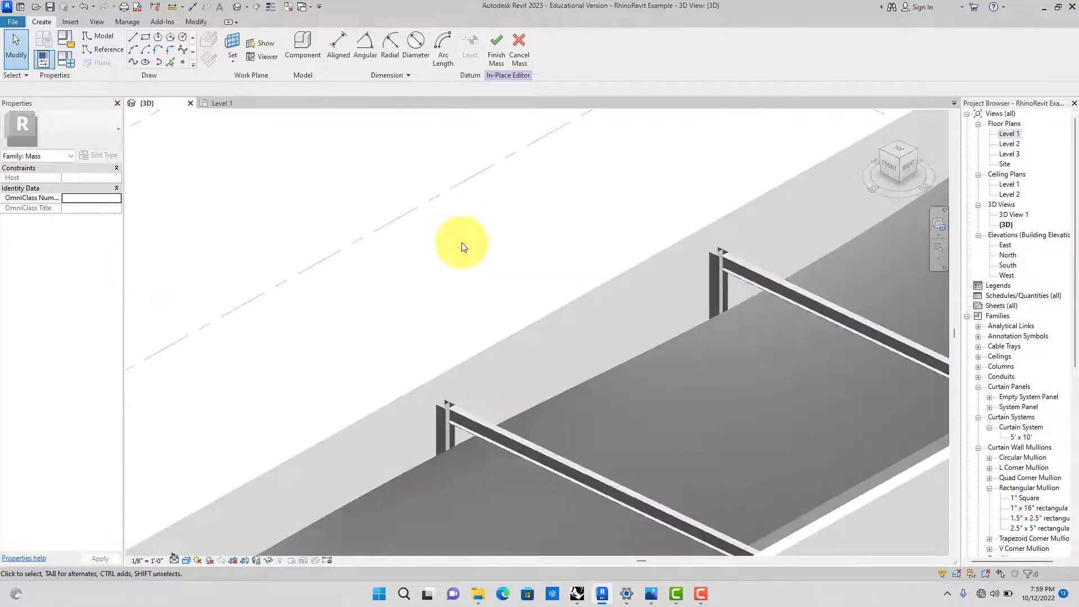
pyautogui.scroll(-4, 464, 259)
pyautogui.scroll(-1, 458, 266)
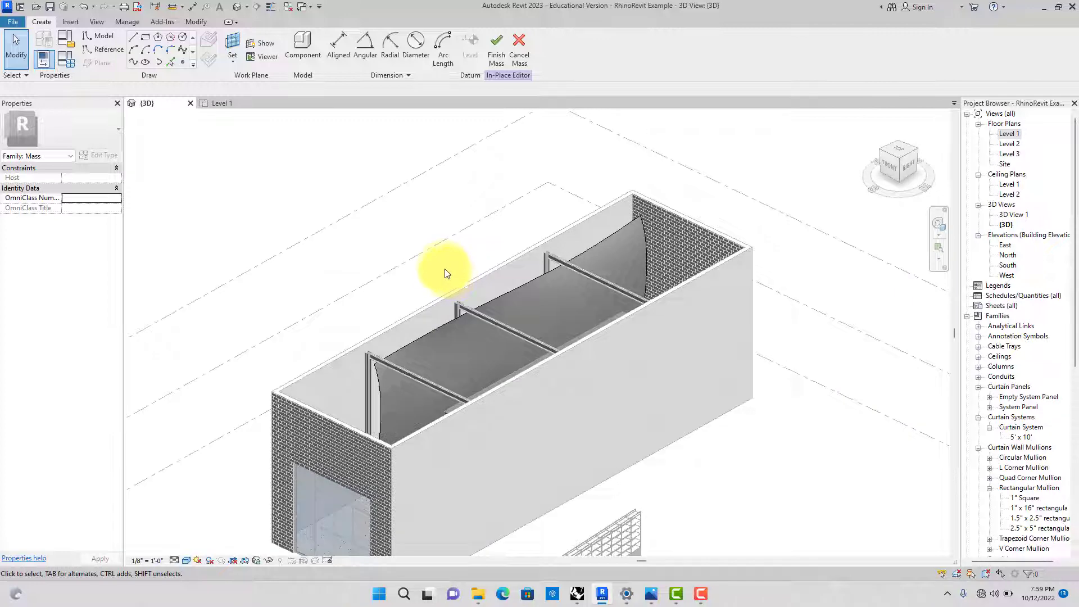
pyautogui.click(494, 56)
# - Select the curved mass and reload its Custom Surface.sat CAD link once more through Manage Links
pyautogui.scroll(4, 425, 257)
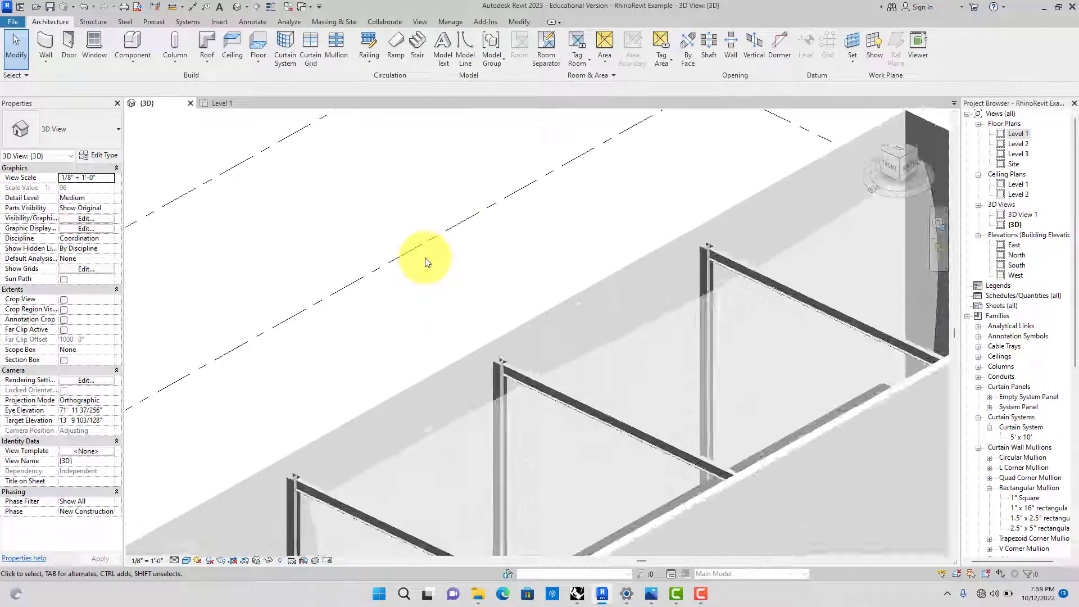
pyautogui.keyDown('shift'); pyautogui.moveTo(409, 277); pyautogui.dragTo(510, 201, button='middle'); pyautogui.keyUp('shift')
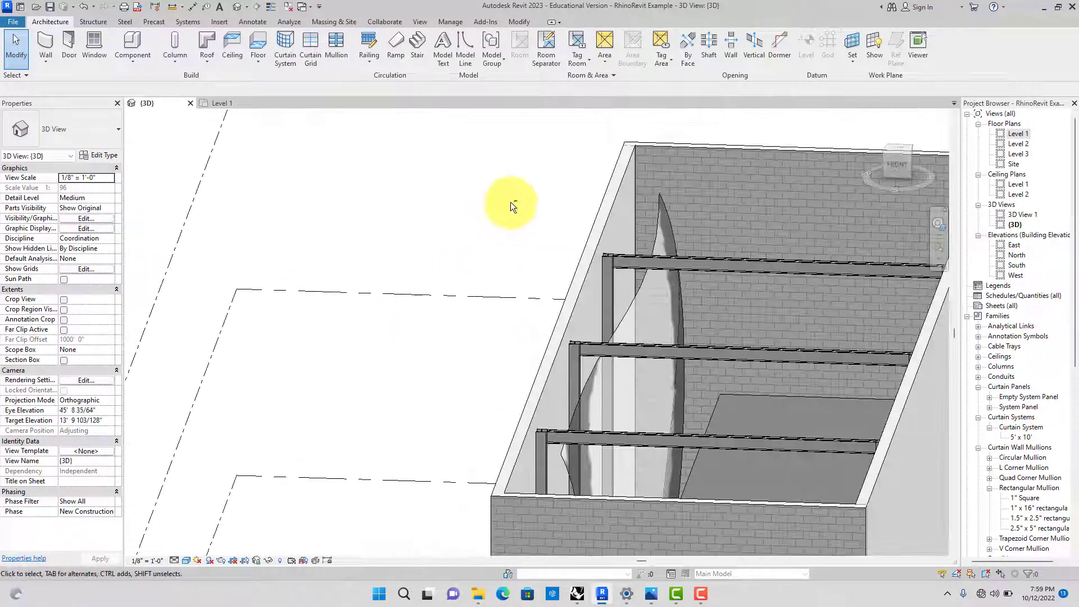
pyautogui.click(626, 311)
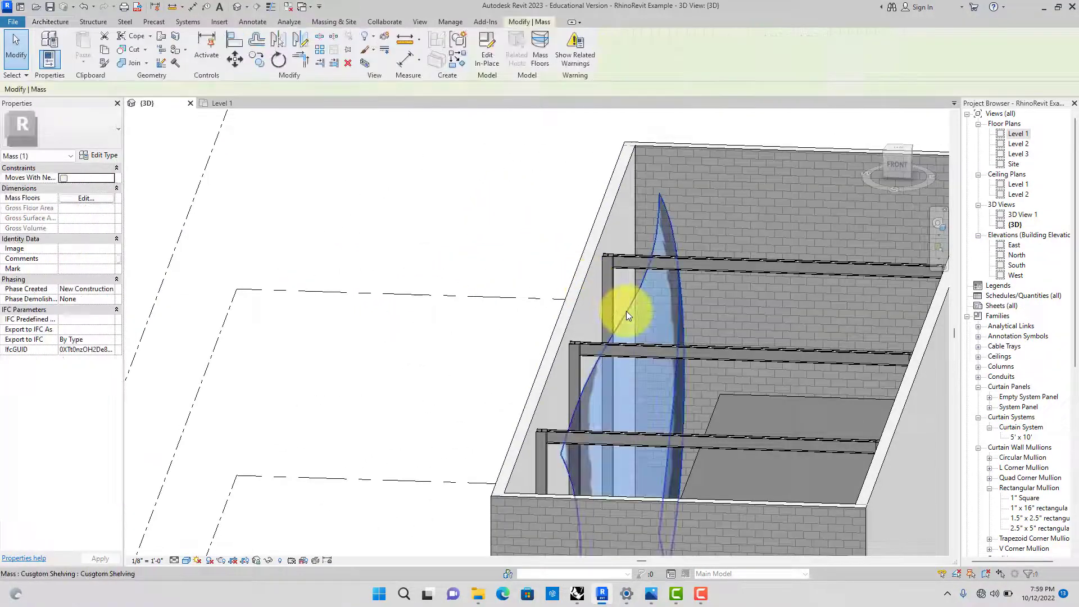
pyautogui.click(449, 22)
pyautogui.click(768, 49)
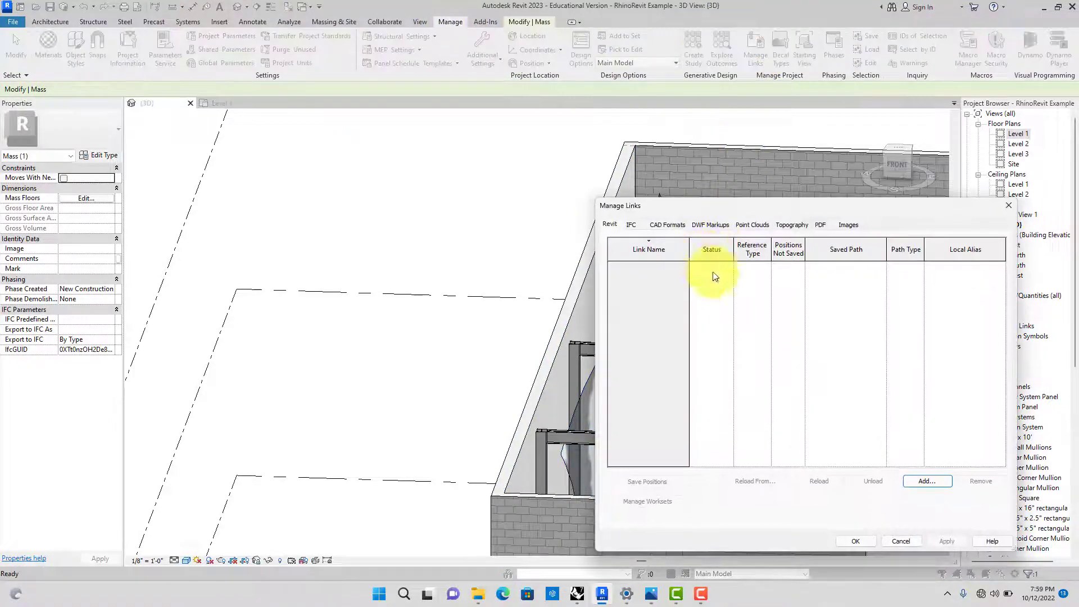
pyautogui.click(684, 227)
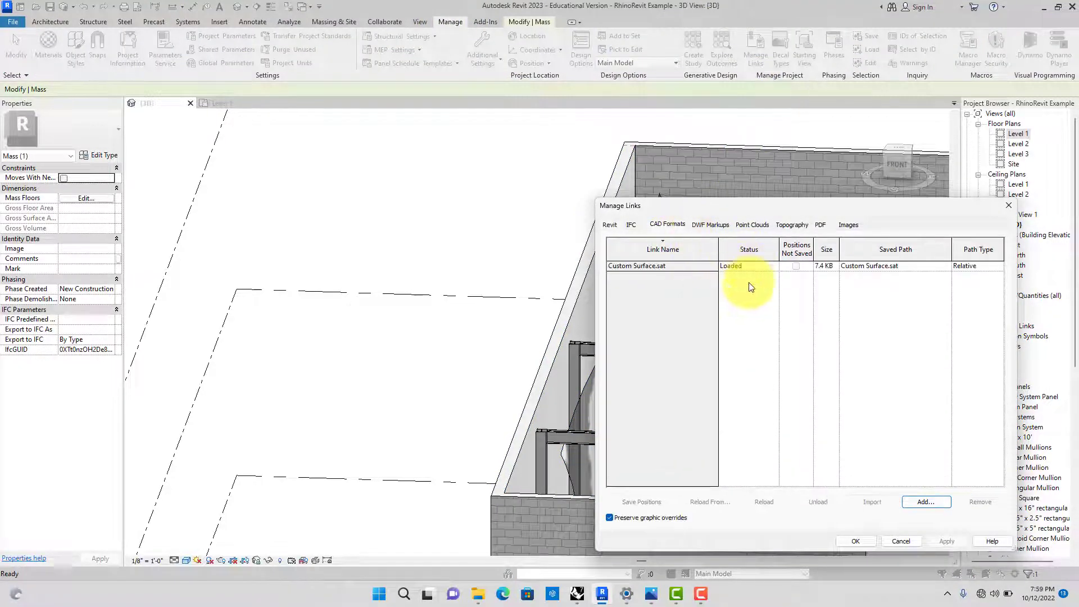
pyautogui.click(714, 266)
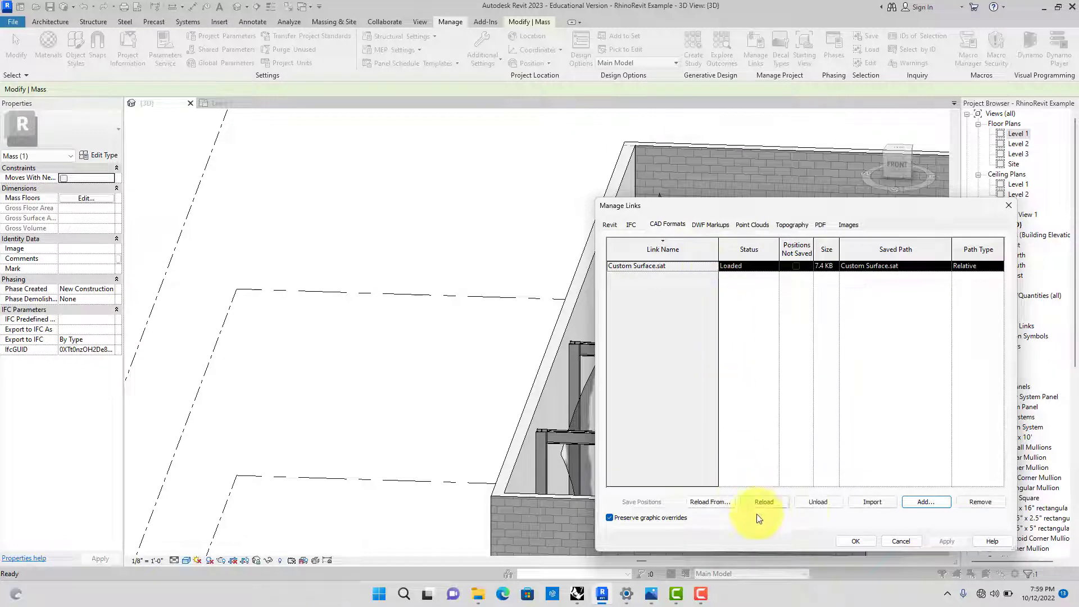
pyautogui.click(855, 541)
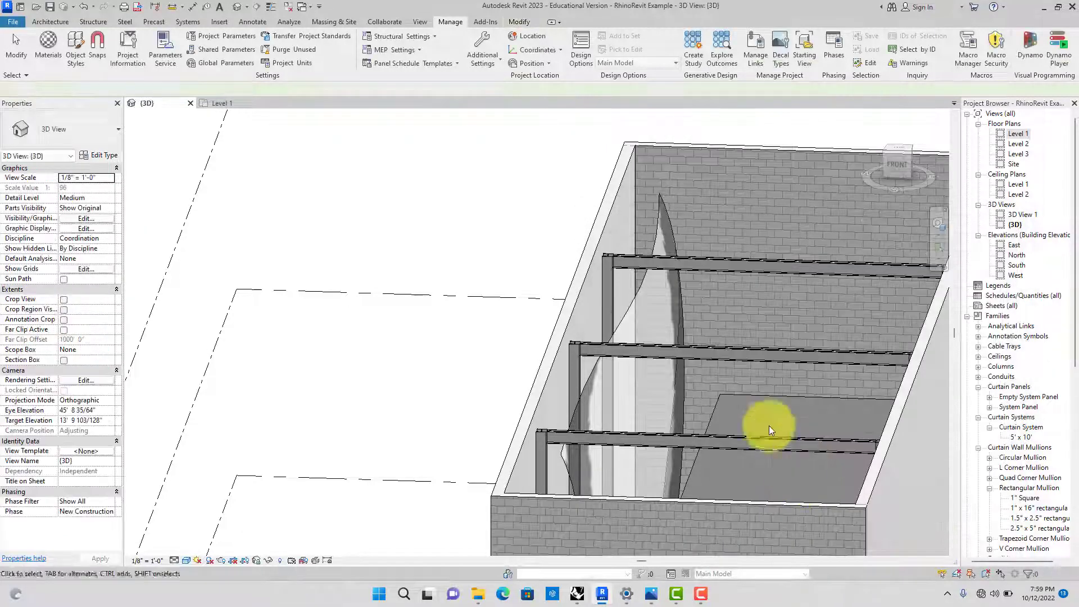
# - Check the reloaded surface in the mass's in-place editor and finish the mass
pyautogui.click(635, 302)
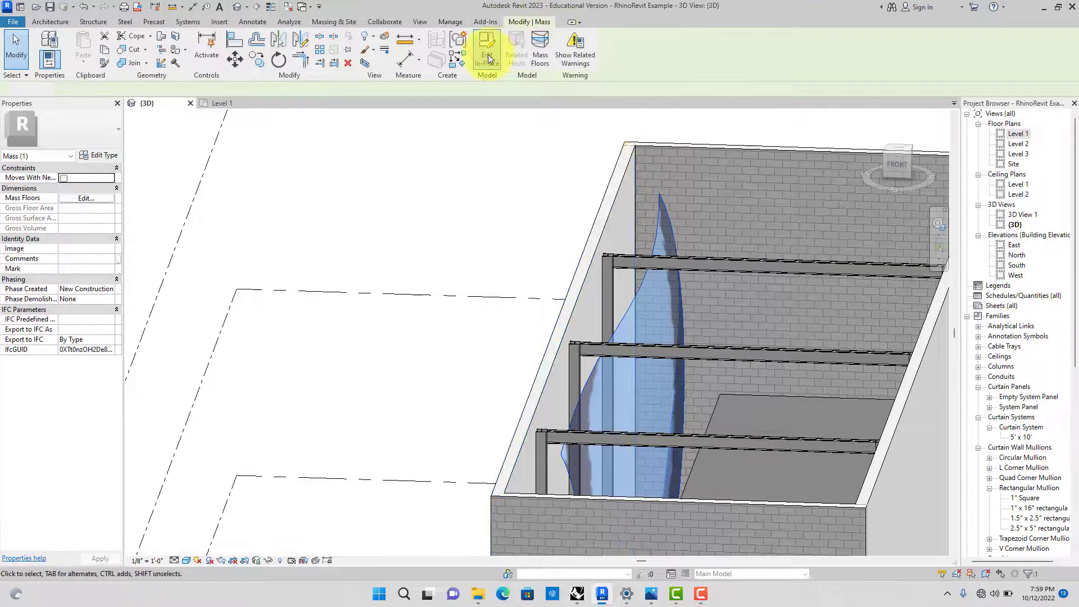
pyautogui.click(489, 57)
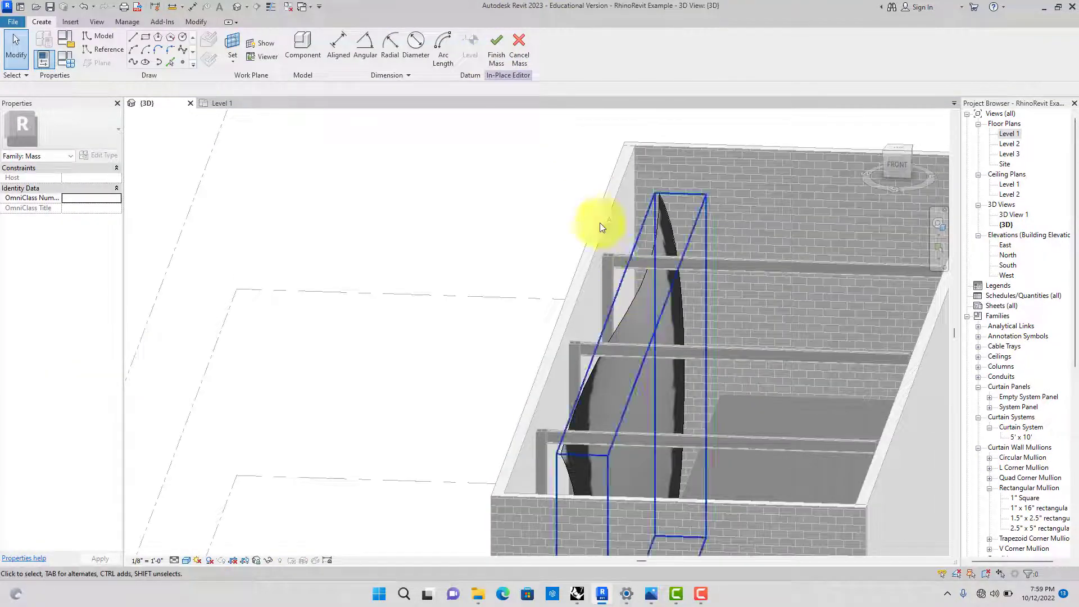
pyautogui.click(496, 48)
# - Examine the curved mass's upper edge and both ends against the columns, beams and masonry walls
pyautogui.scroll(-3, 510, 159)
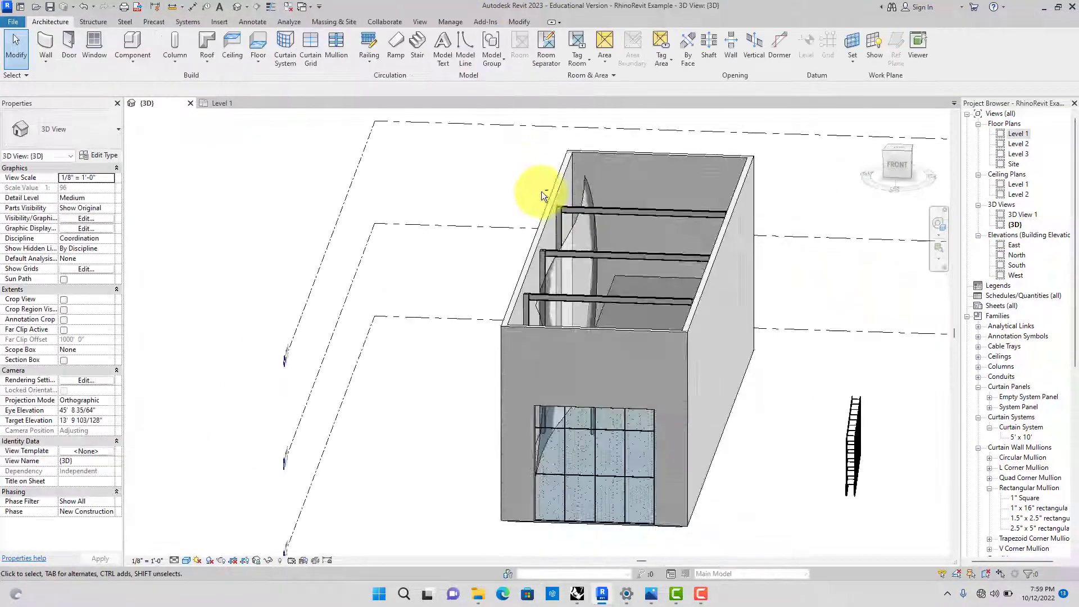
pyautogui.keyDown('shift'); pyautogui.moveTo(544, 195); pyautogui.dragTo(433, 306, button='middle'); pyautogui.keyUp('shift')
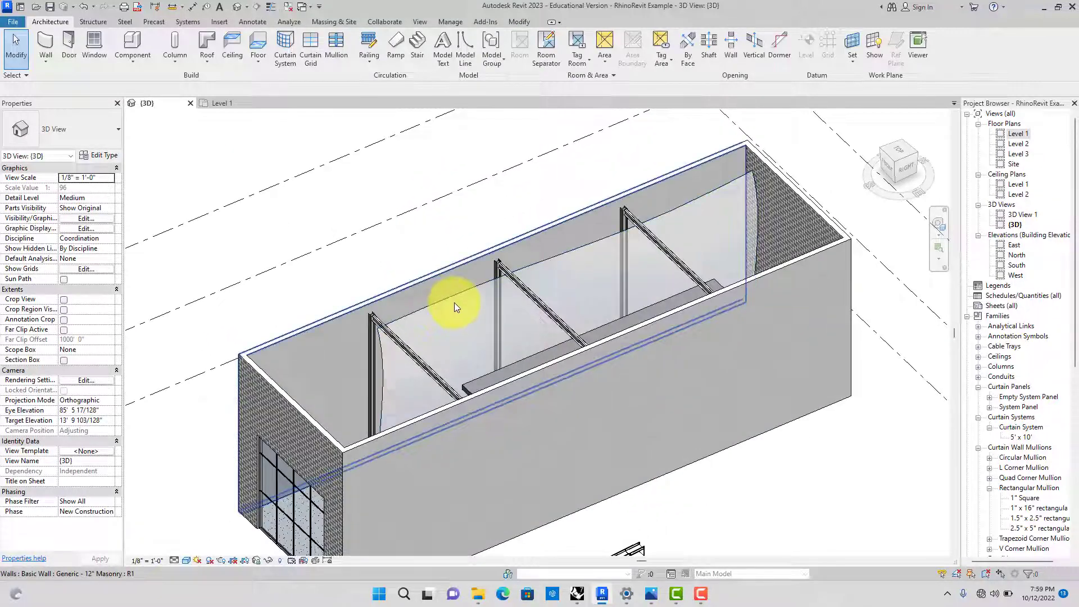
pyautogui.click(455, 299)
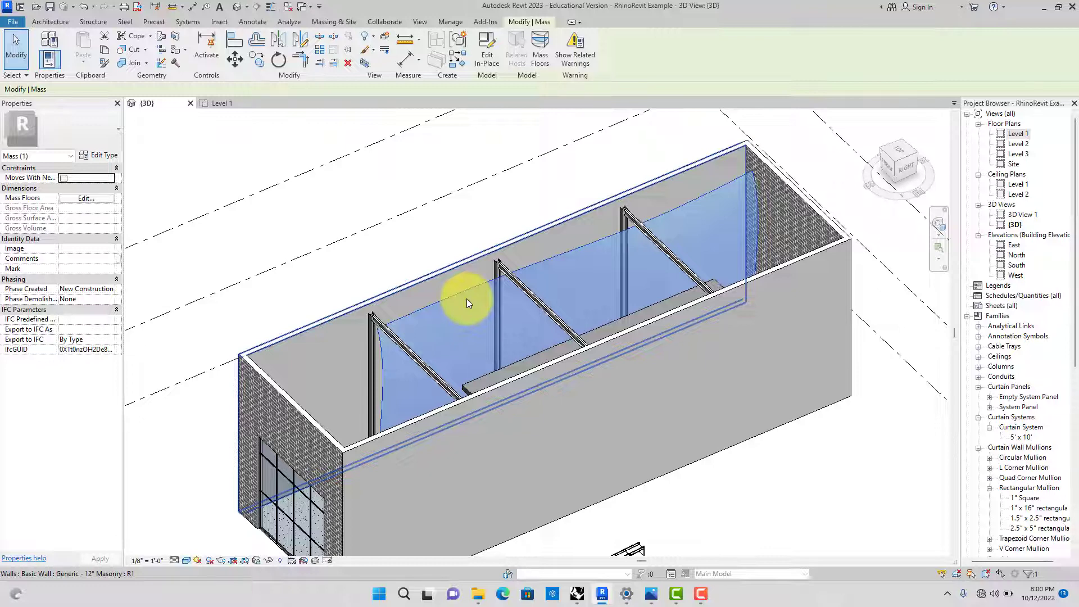
pyautogui.scroll(3, 467, 299)
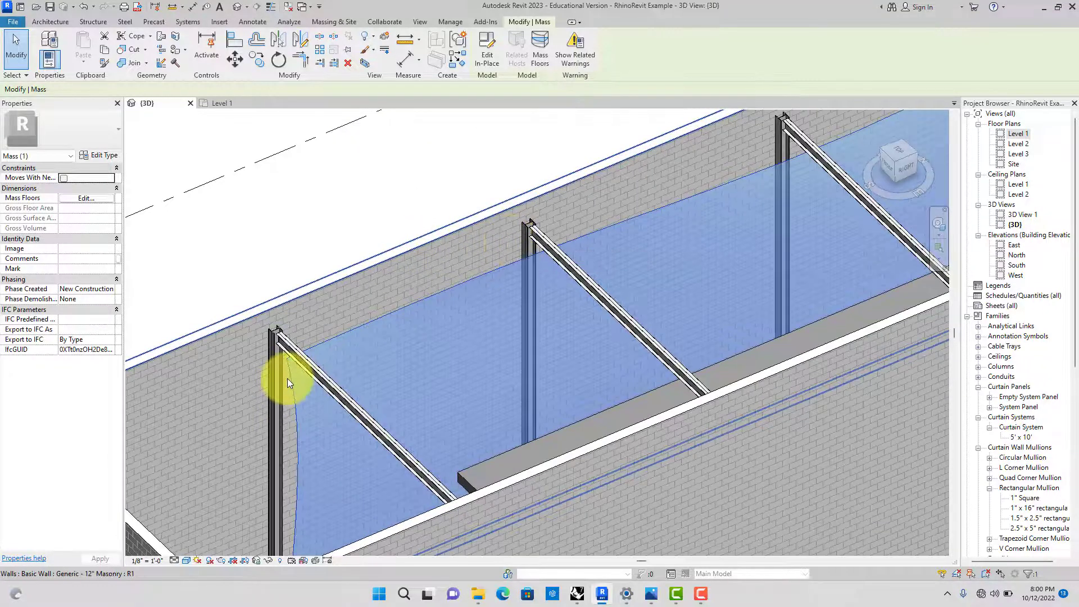
pyautogui.scroll(-5, 287, 379)
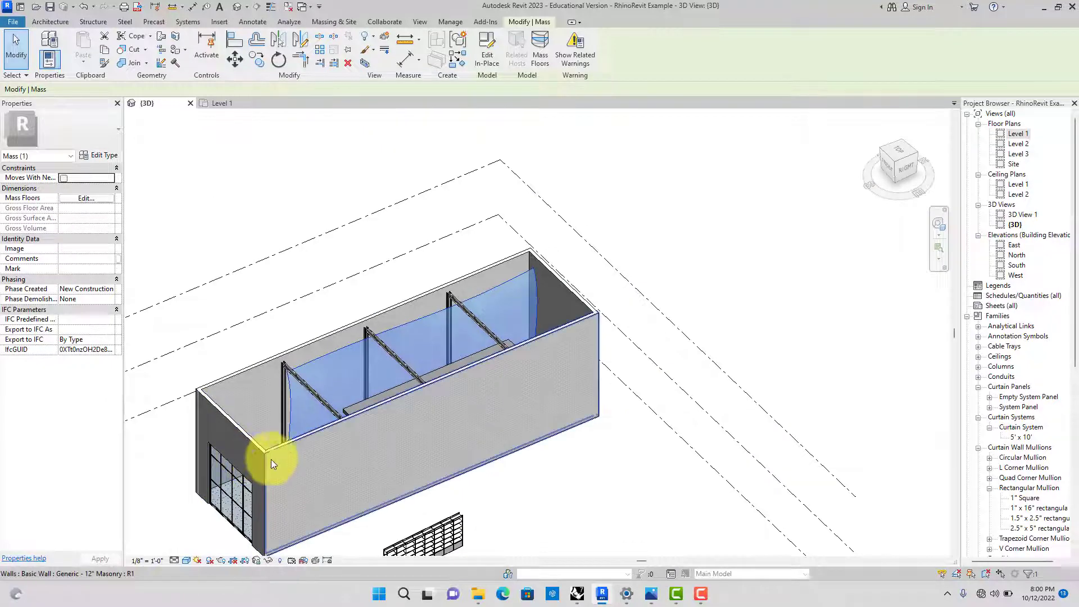
pyautogui.scroll(2, 520, 271)
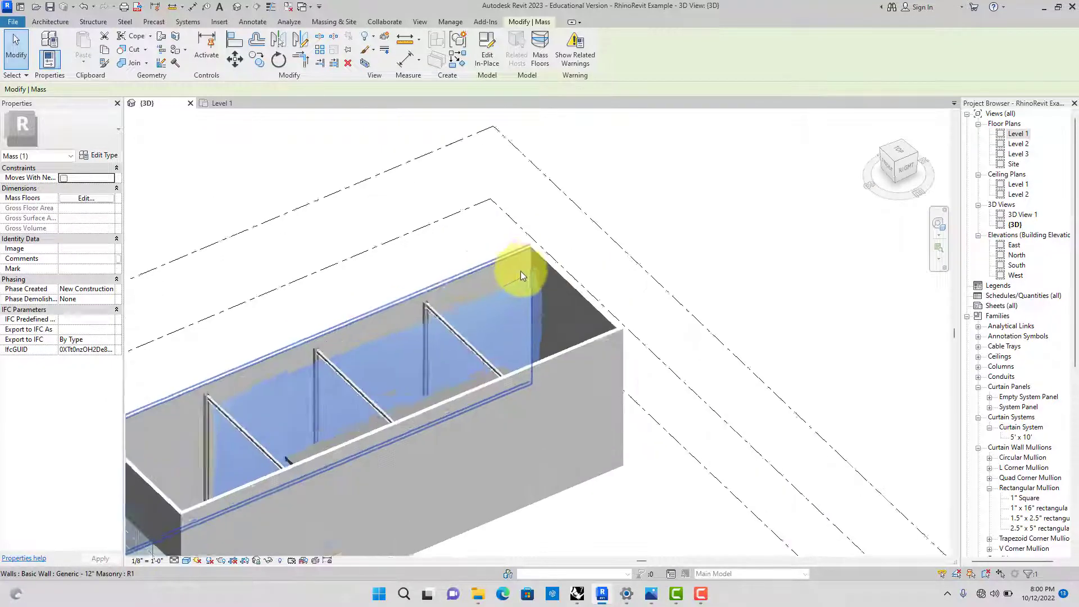
pyautogui.scroll(2, 514, 287)
pyautogui.scroll(-1, 510, 304)
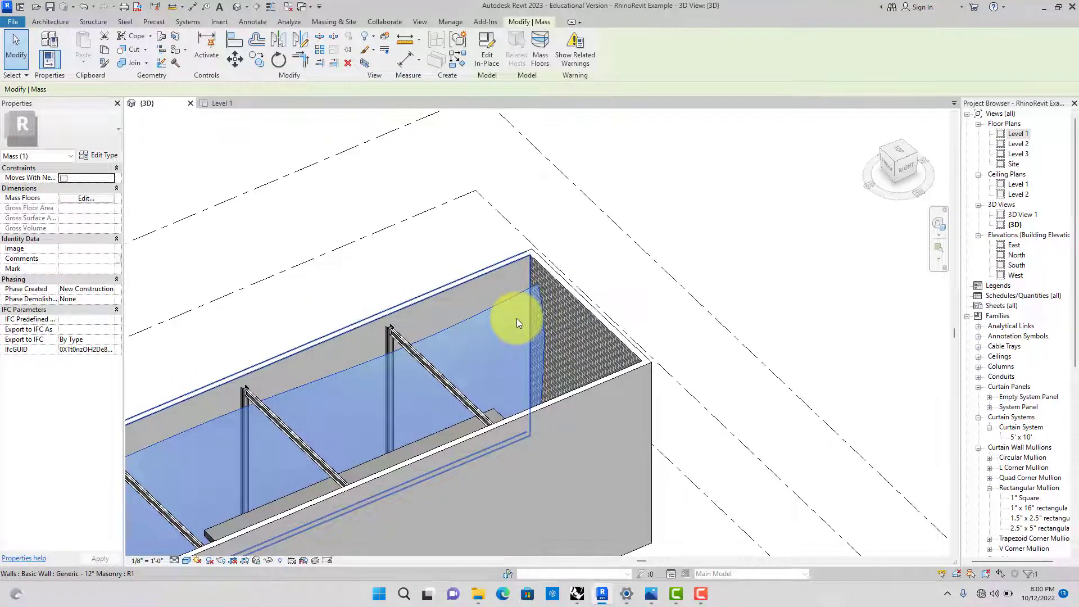
pyautogui.scroll(-2, 517, 318)
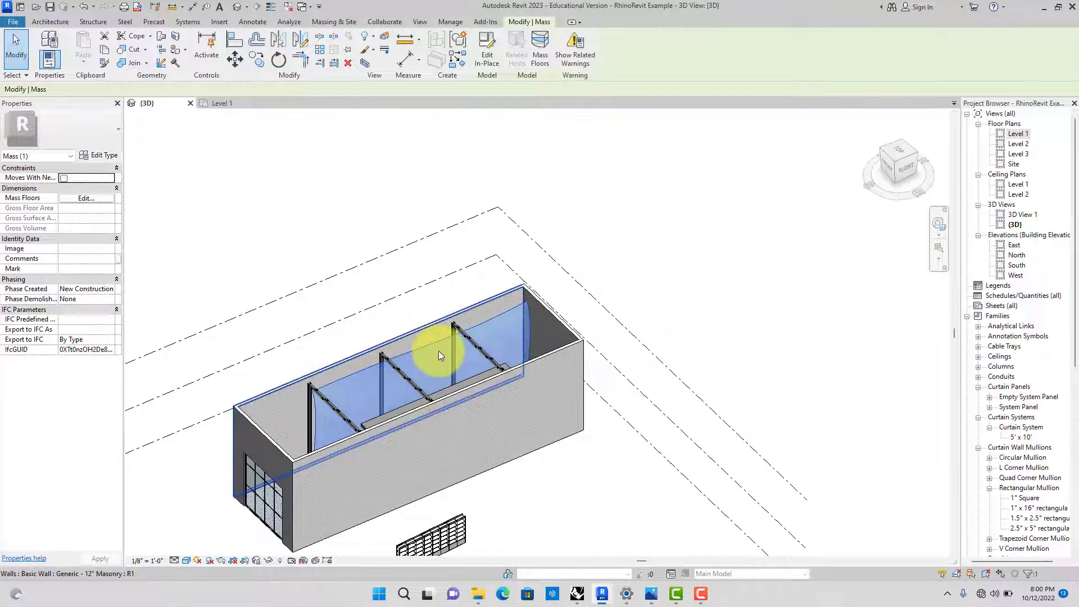
pyautogui.scroll(3, 439, 351)
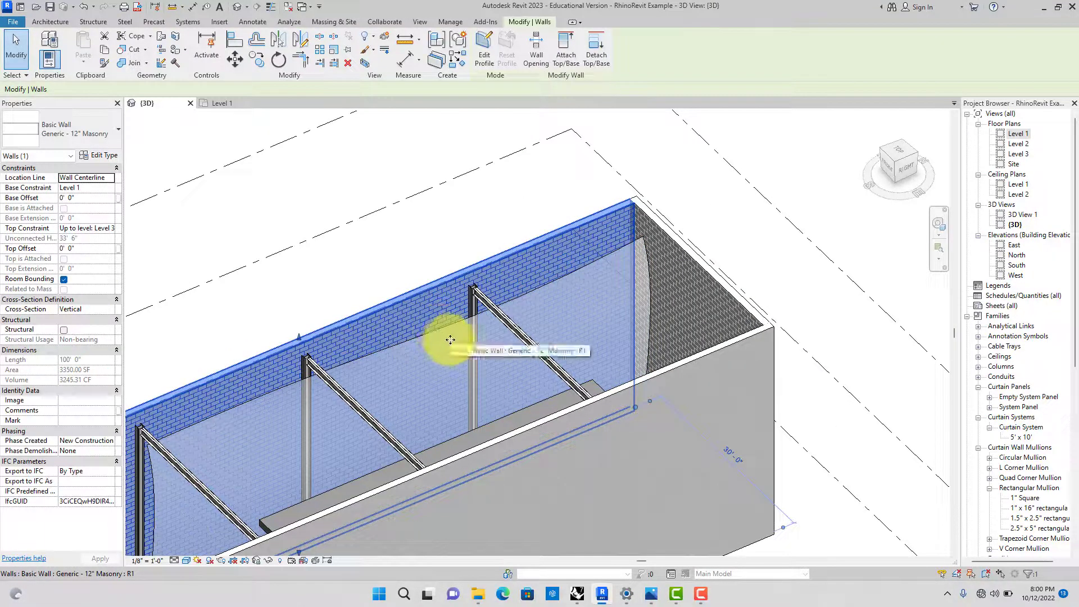
pyautogui.click(442, 265)
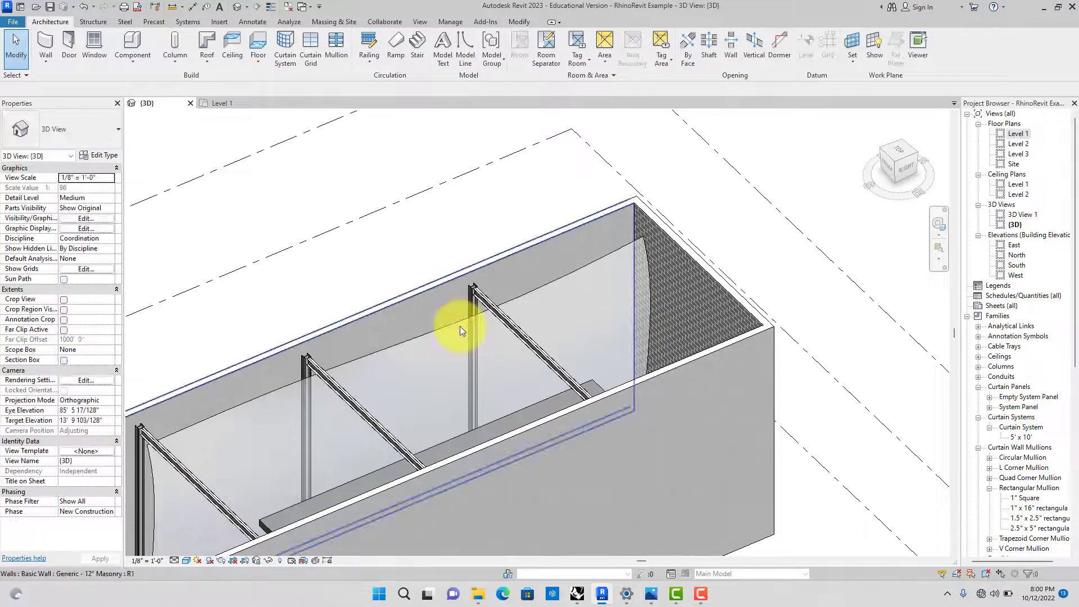
# - Try to create a Wall by Face on the curved surface mass
pyautogui.click(460, 324)
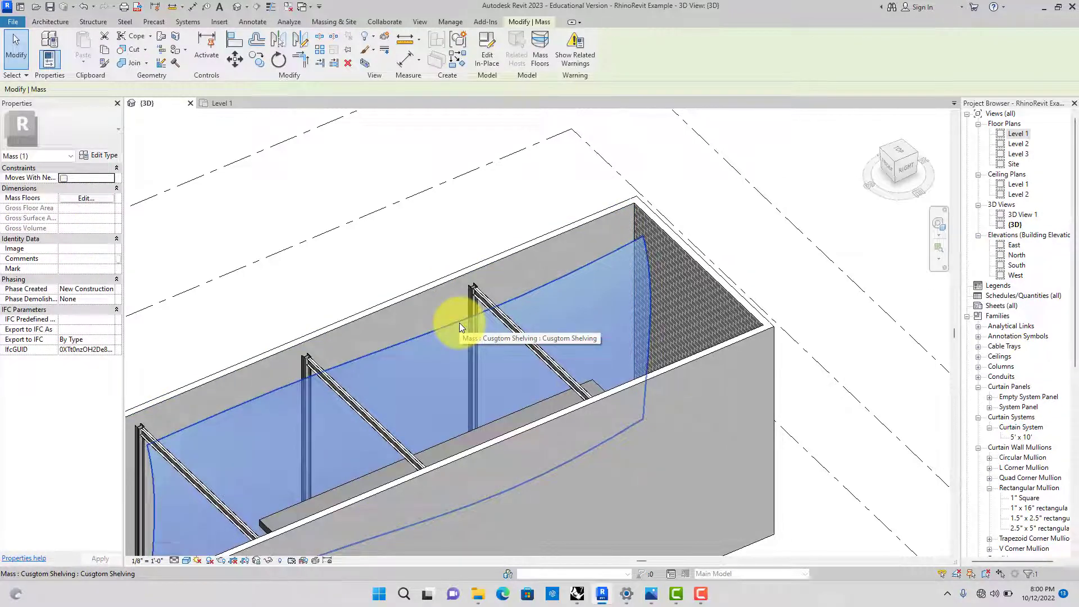
pyautogui.scroll(-5, 459, 323)
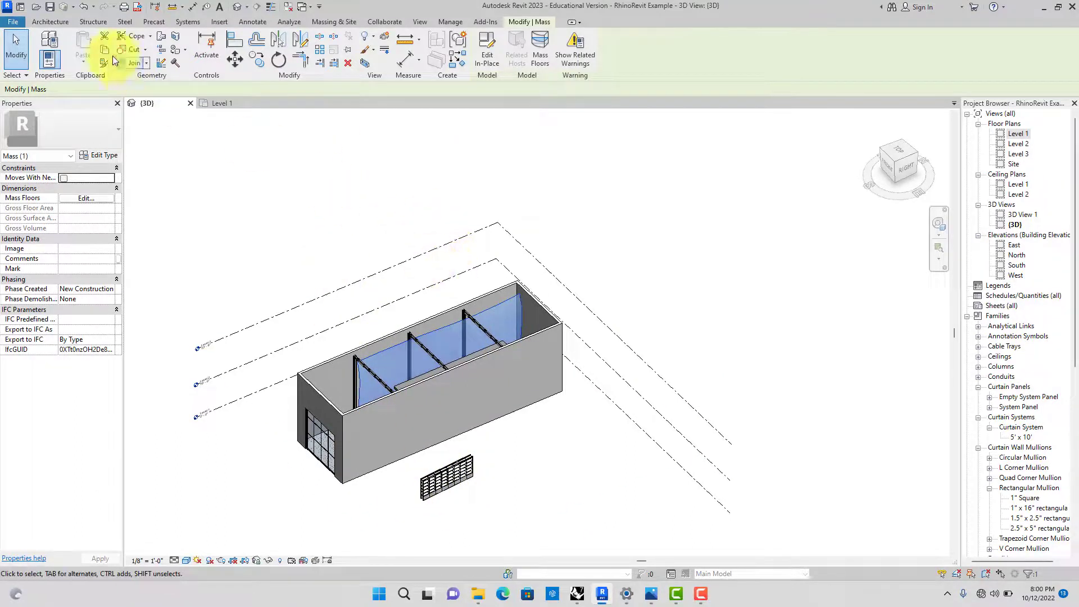
pyautogui.click(63, 21)
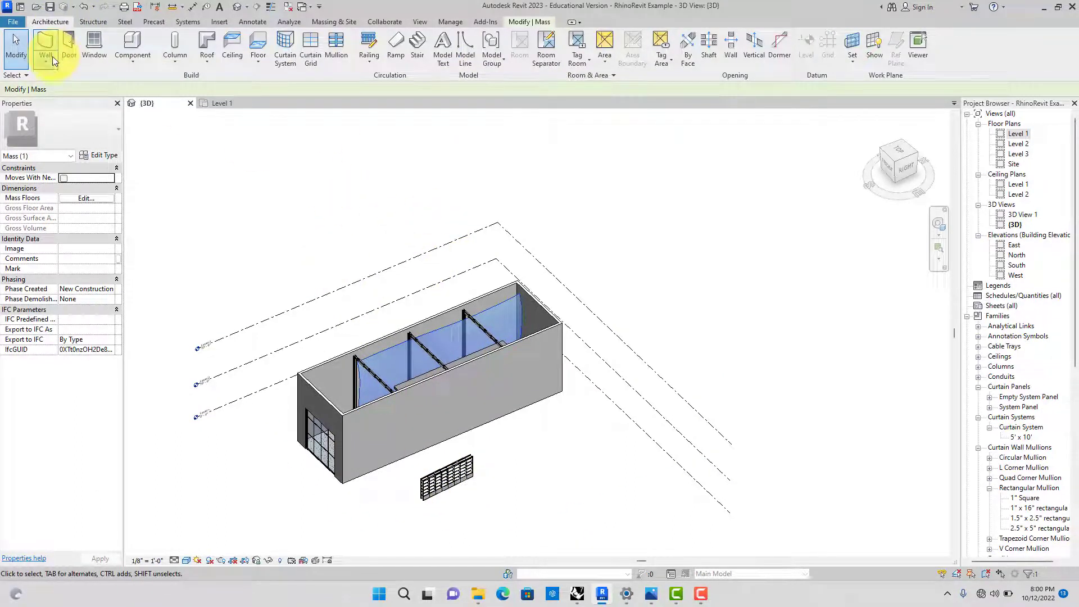
pyautogui.click(49, 59)
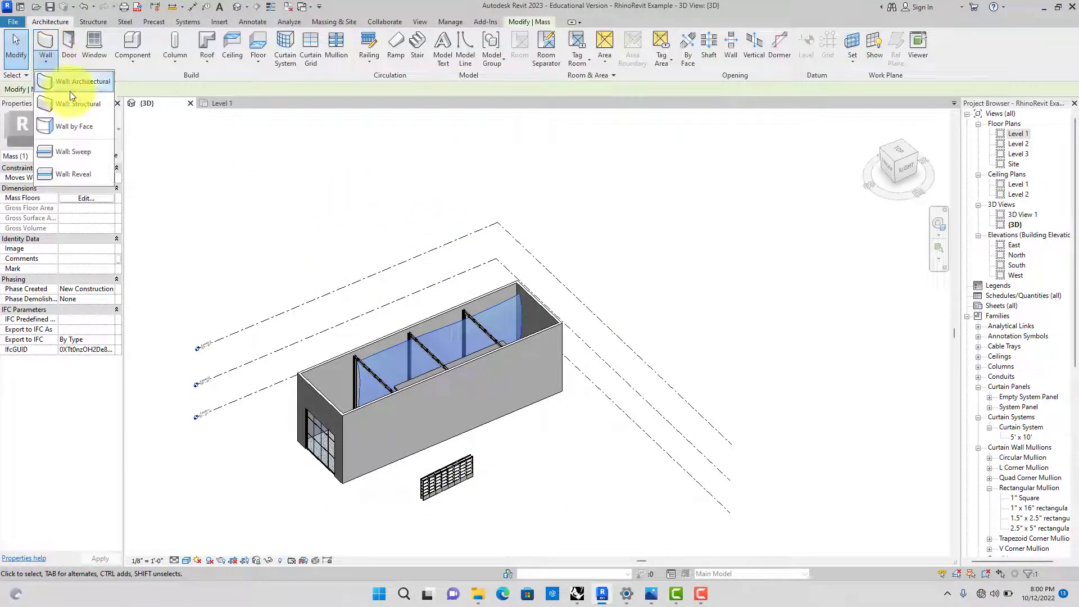
pyautogui.click(77, 125)
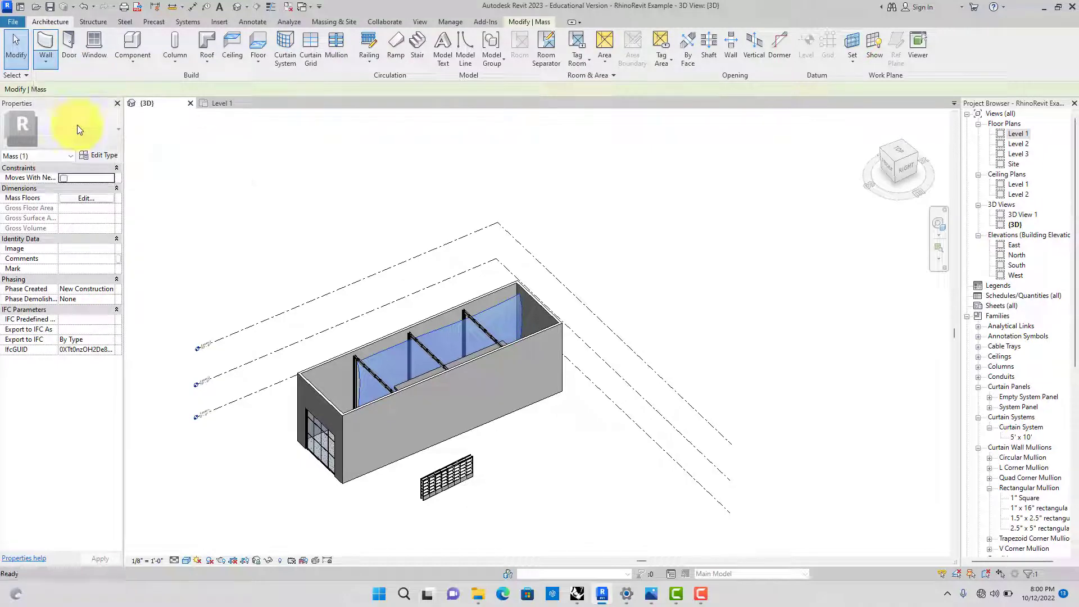
pyautogui.click(382, 353)
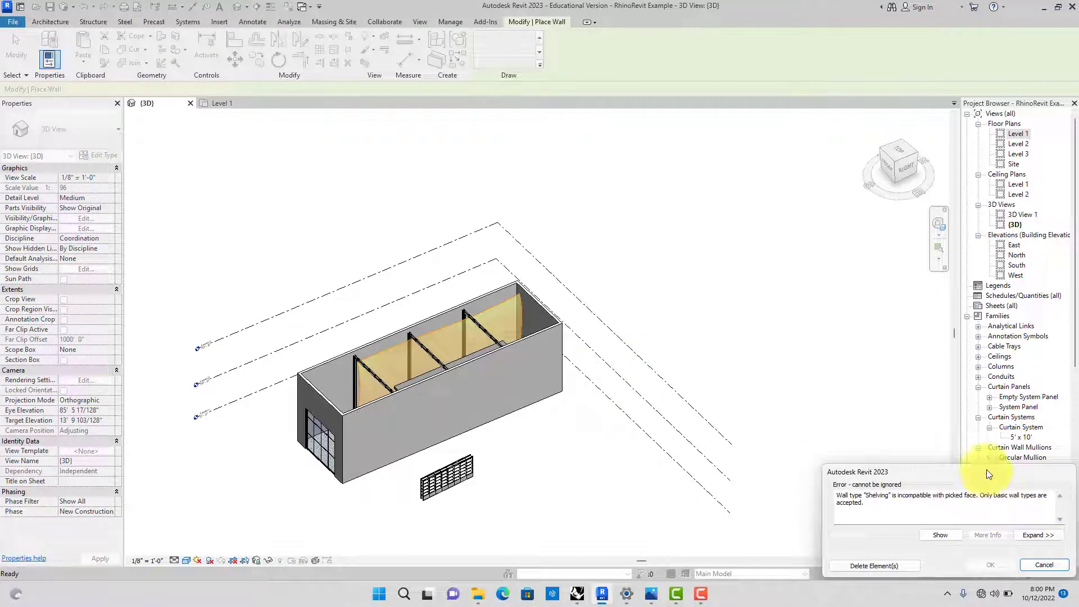
pyautogui.moveTo(986, 470); pyautogui.dragTo(754, 378)
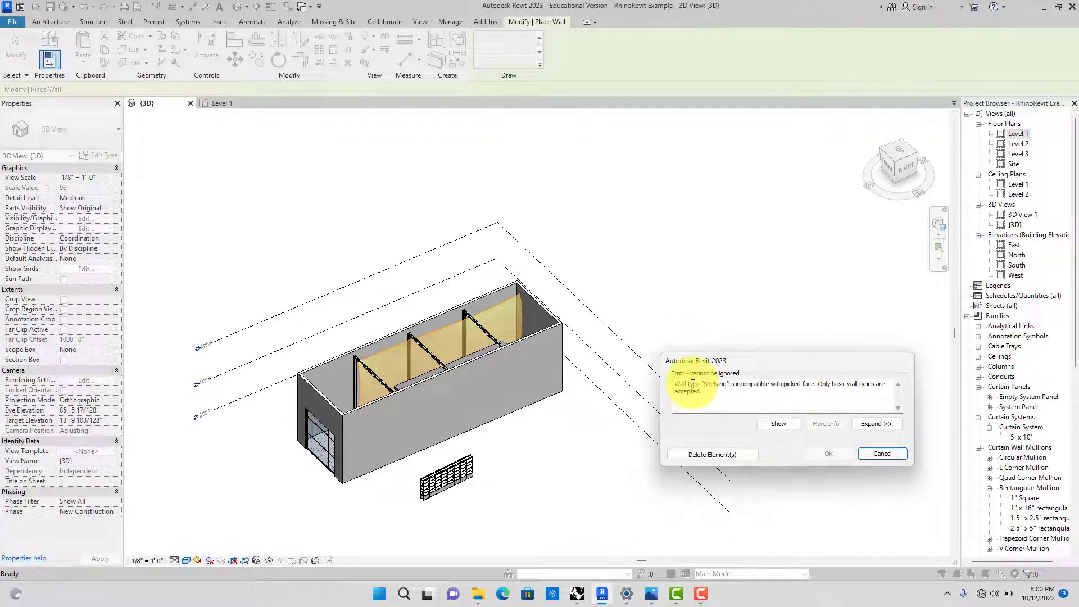
pyautogui.click(882, 453)
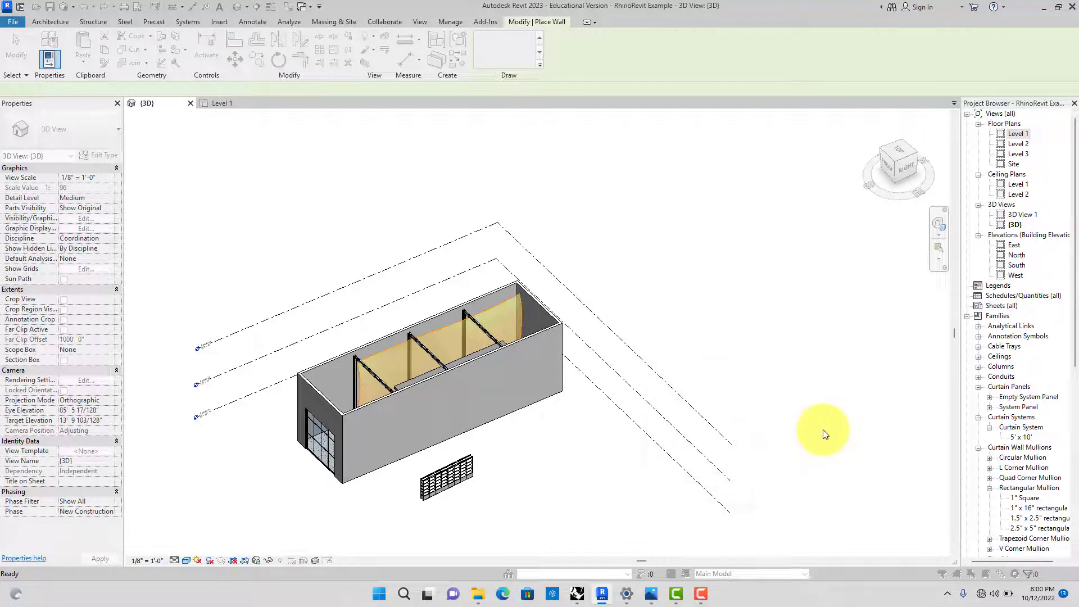
pyautogui.click(454, 325)
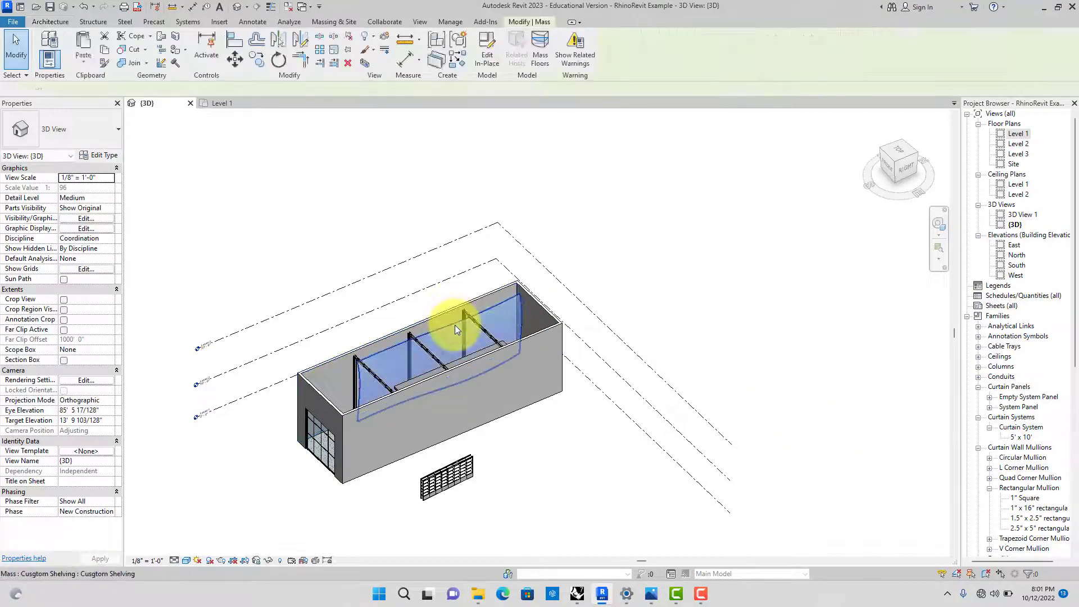
pyautogui.click(61, 21)
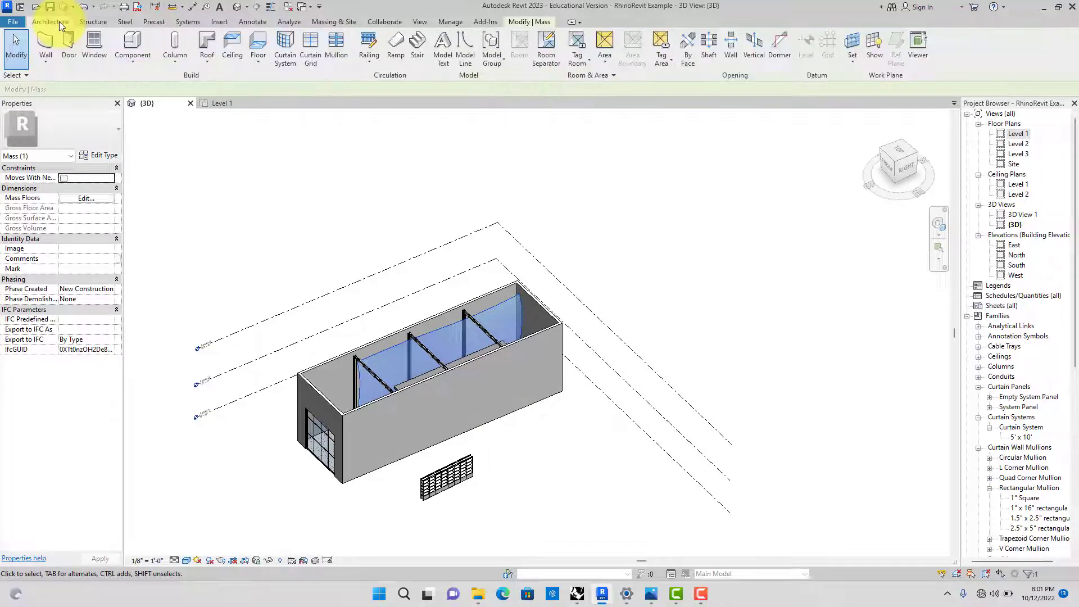
pyautogui.click(289, 60)
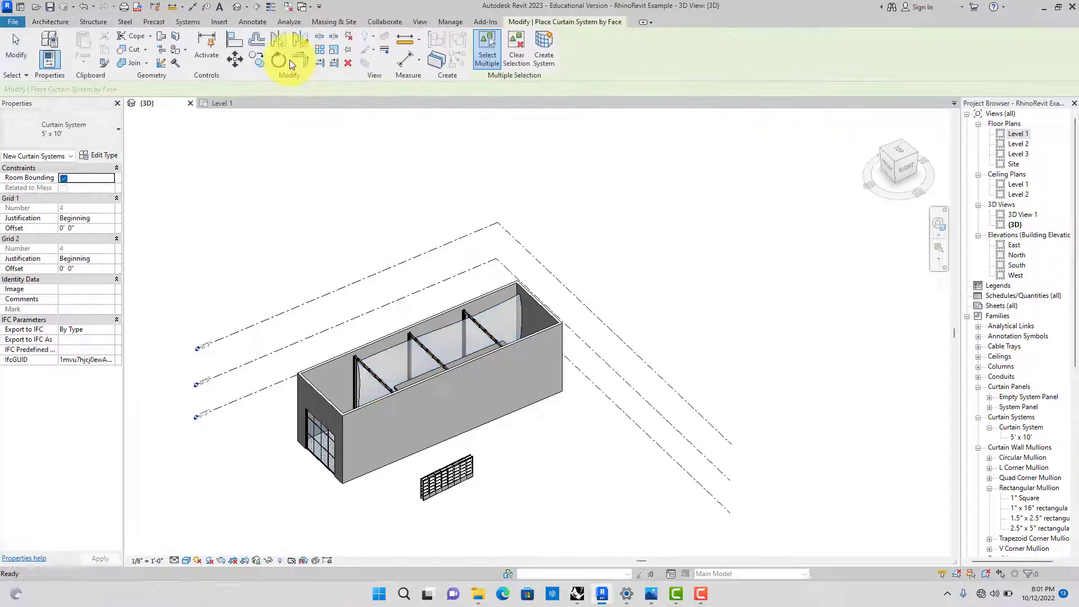
pyautogui.click(388, 348)
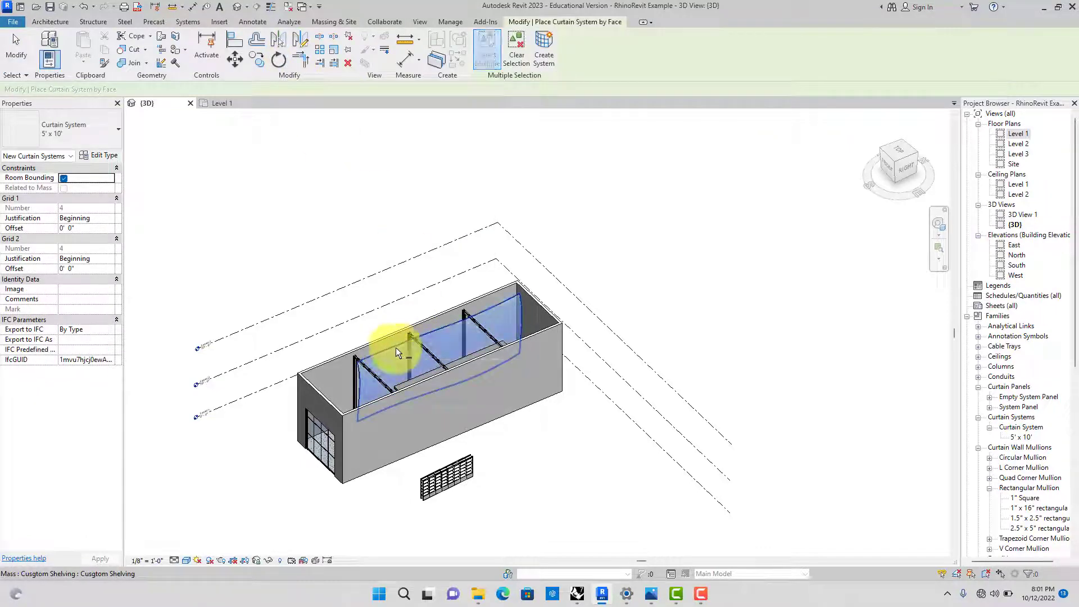
pyautogui.scroll(3, 417, 335)
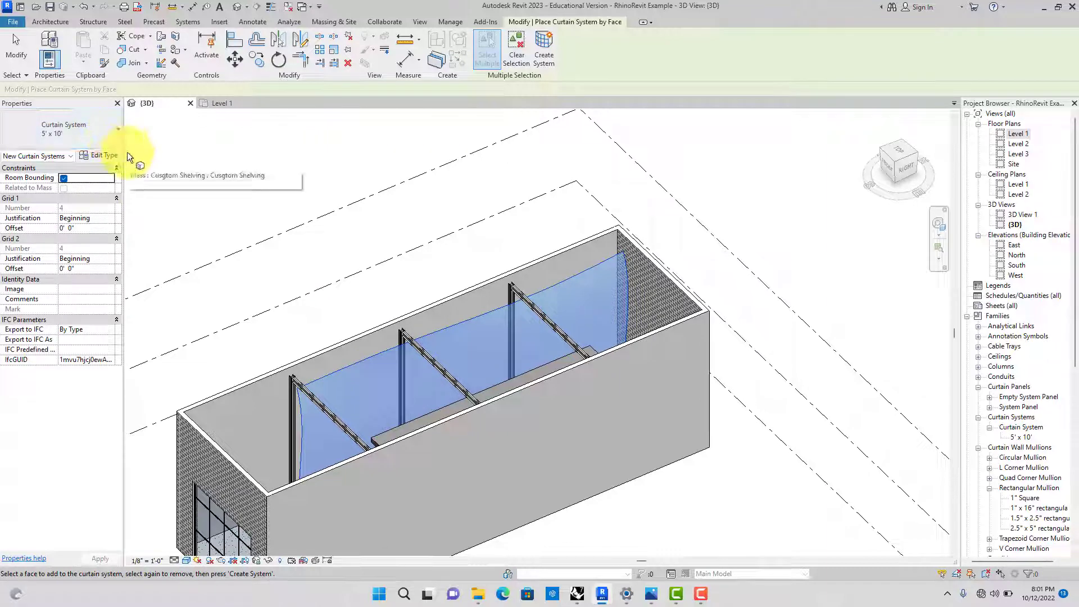
pyautogui.click(50, 22)
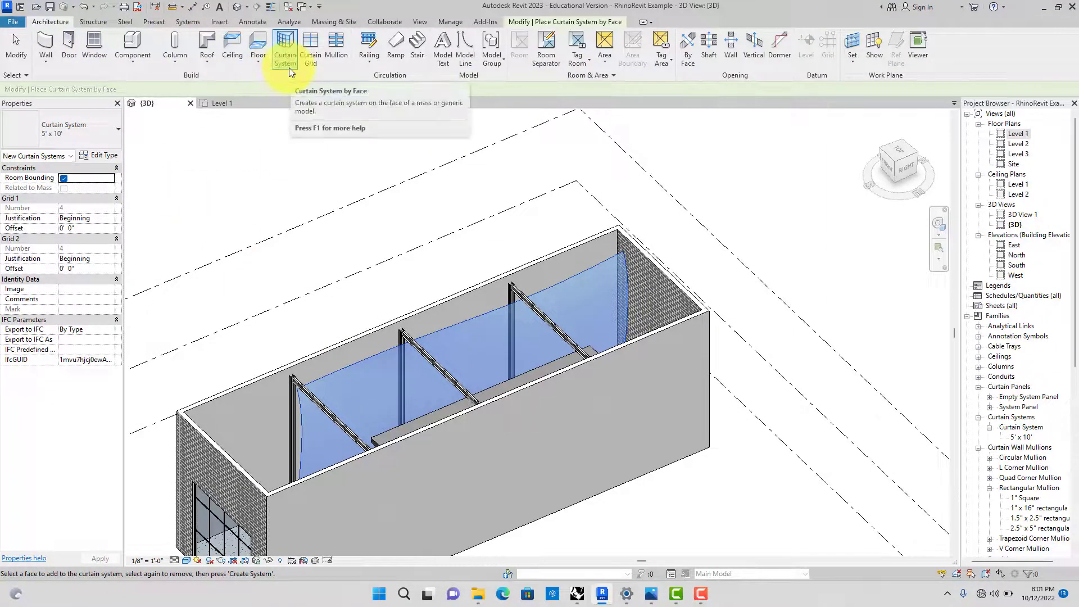
pyautogui.click(333, 57)
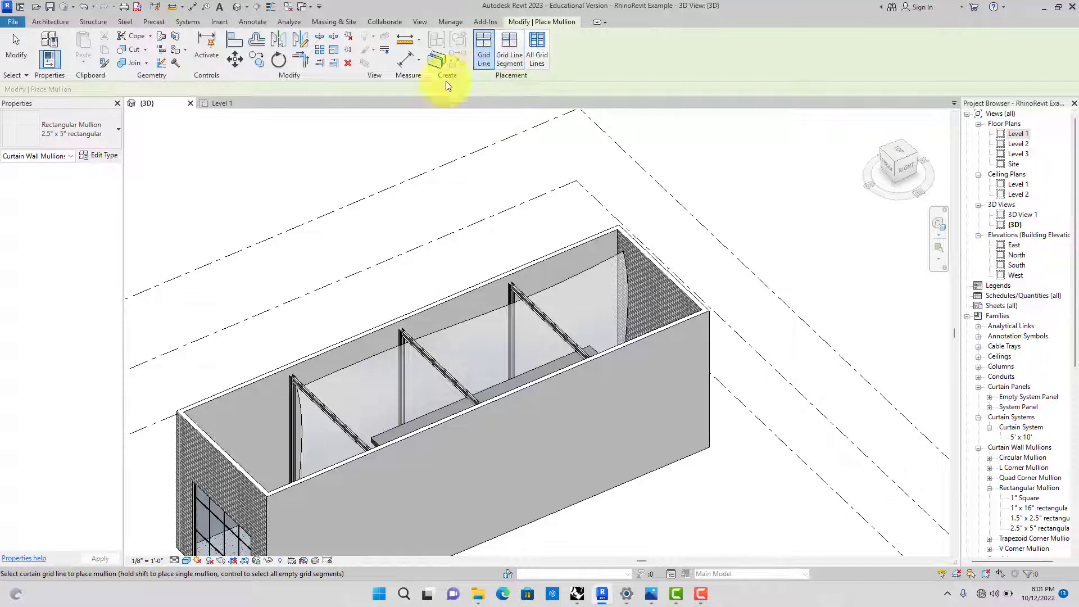
pyautogui.click(529, 61)
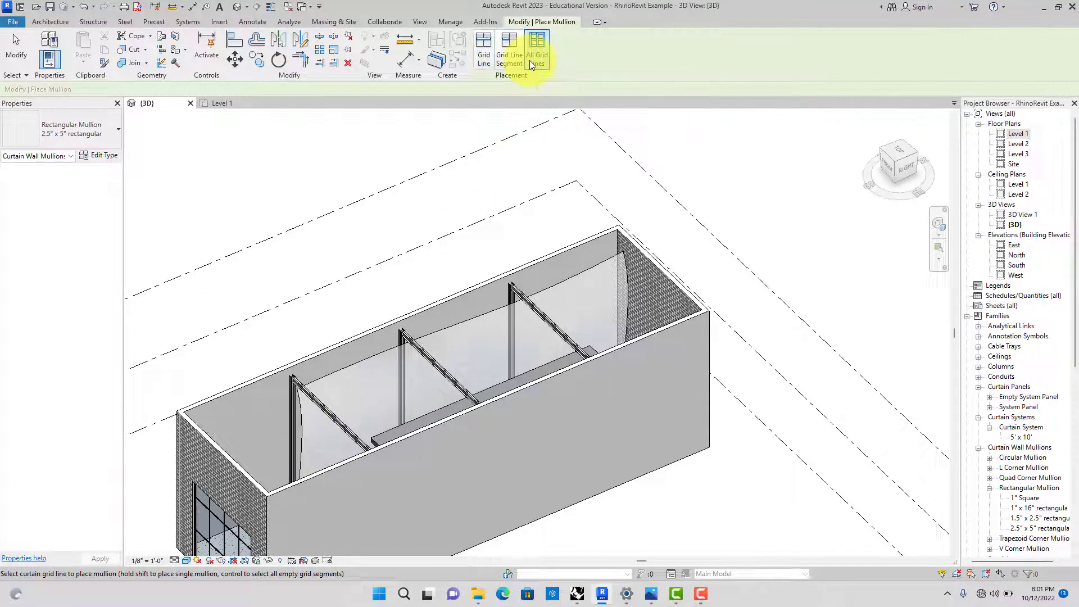
pyautogui.press('Escape')
# - Create a 5' x 10' curtain system by face on the curved surface mass
pyautogui.click(362, 365)
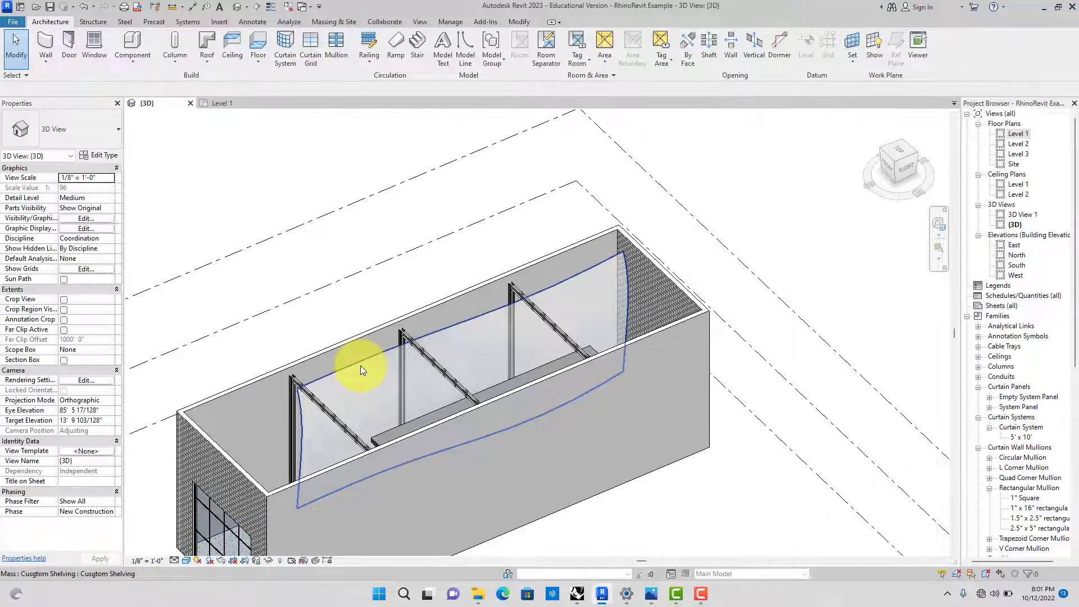
pyautogui.click(50, 22)
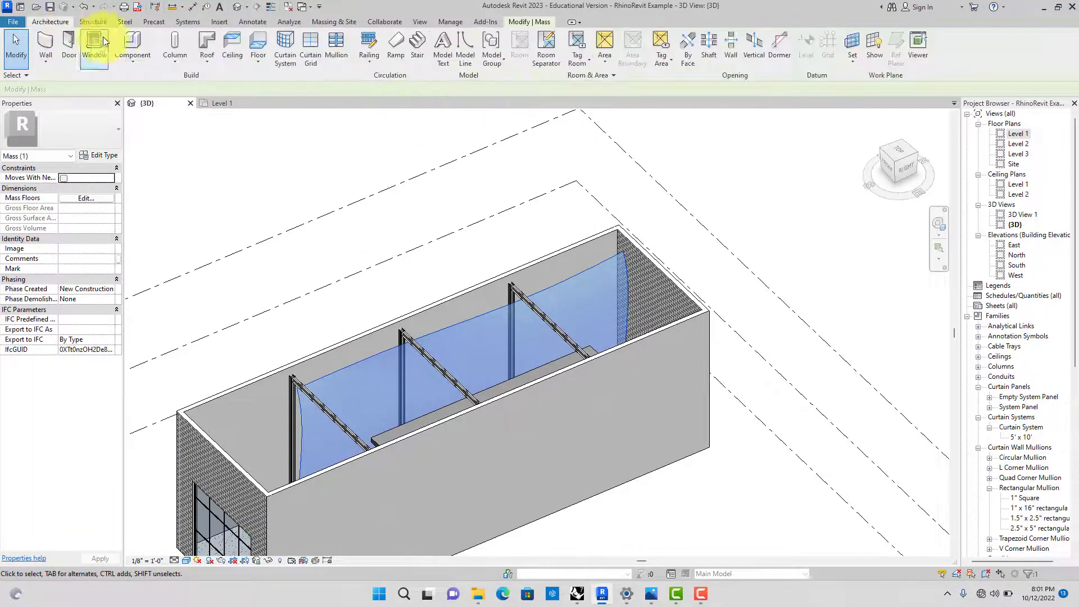
pyautogui.click(278, 58)
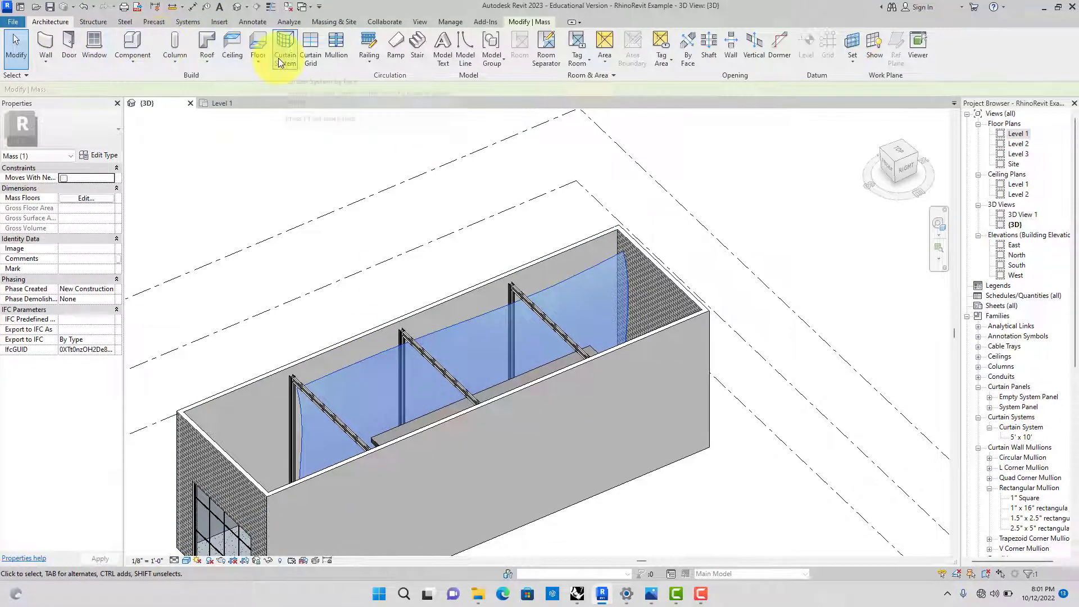
pyautogui.click(372, 359)
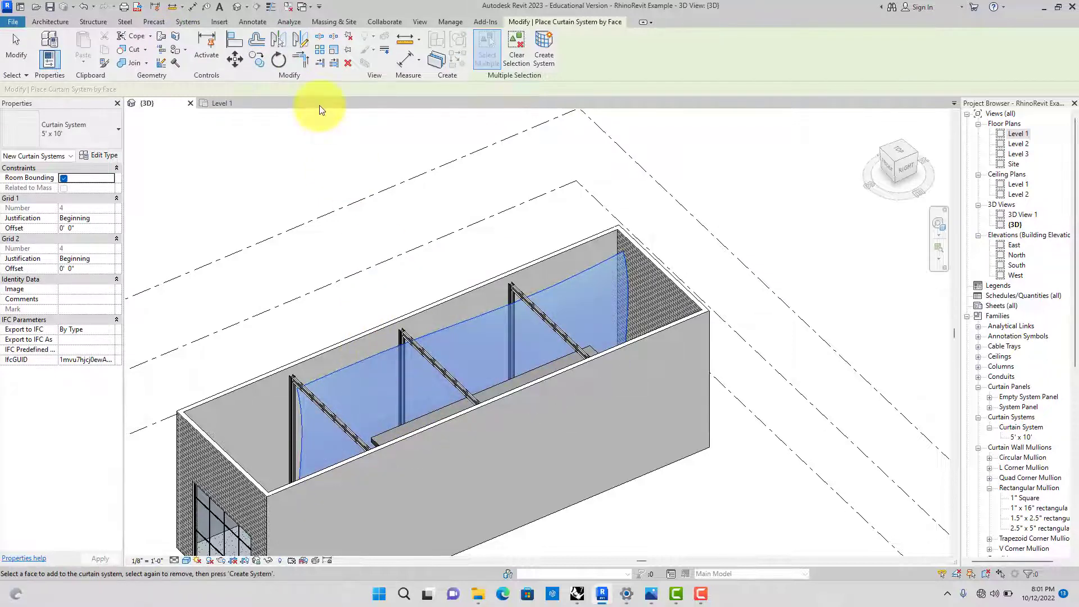
pyautogui.click(540, 62)
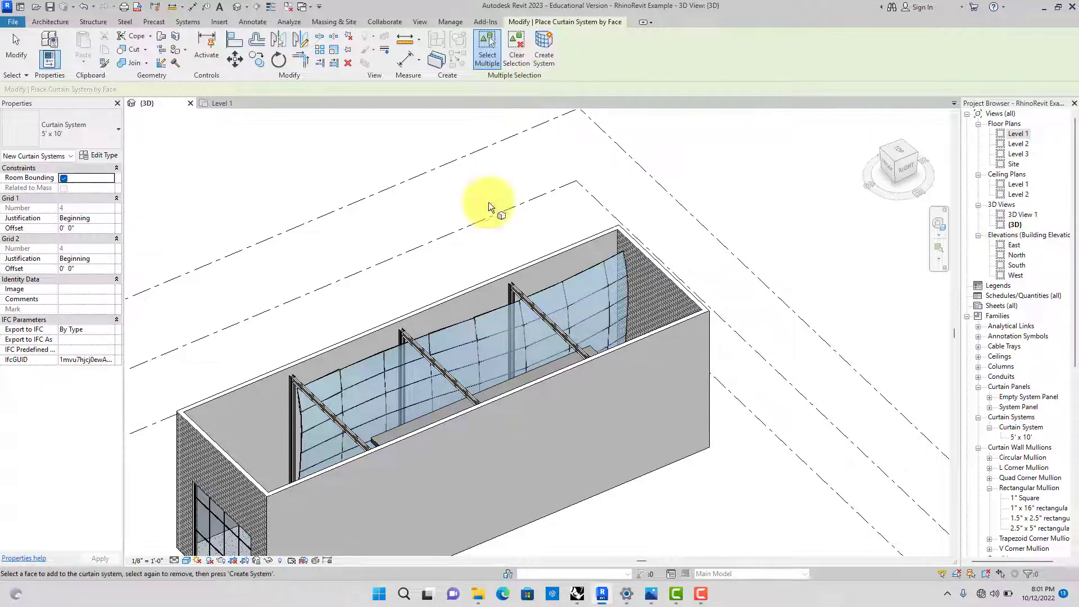
# - Set the curtain system type's Grid 1 spacing to 3' and apply it
pyautogui.scroll(5, 334, 412)
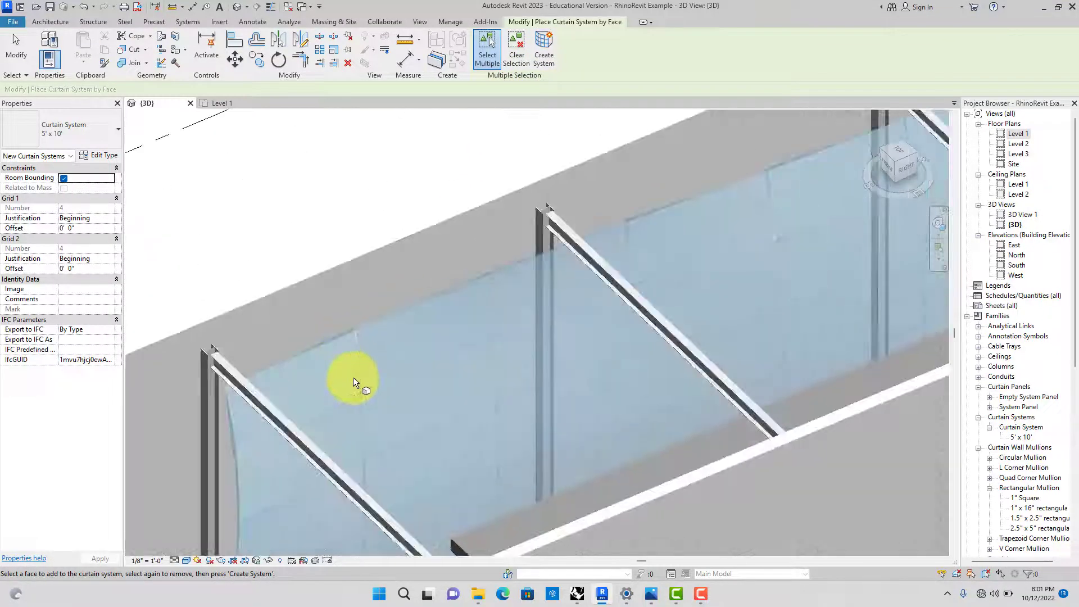
pyautogui.scroll(-2, 393, 373)
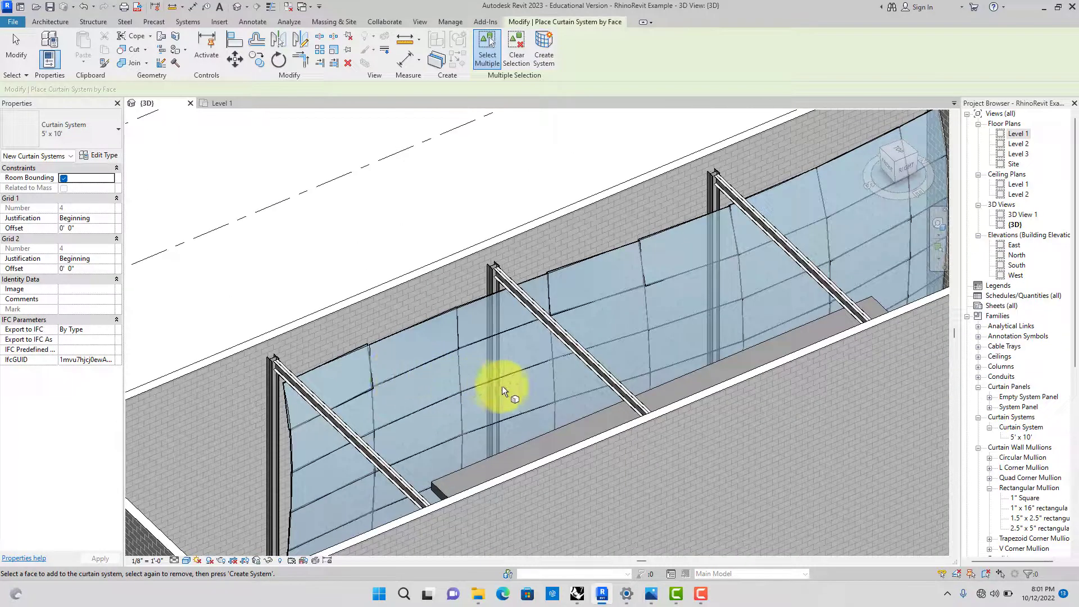
pyautogui.scroll(-3, 503, 385)
pyautogui.scroll(4, 761, 248)
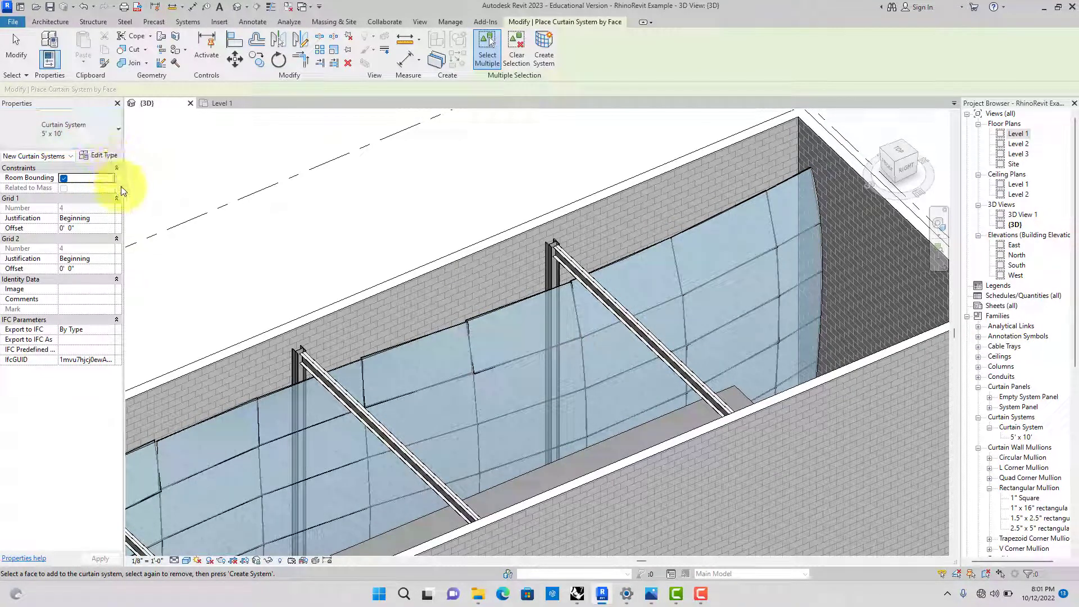
pyautogui.click(114, 157)
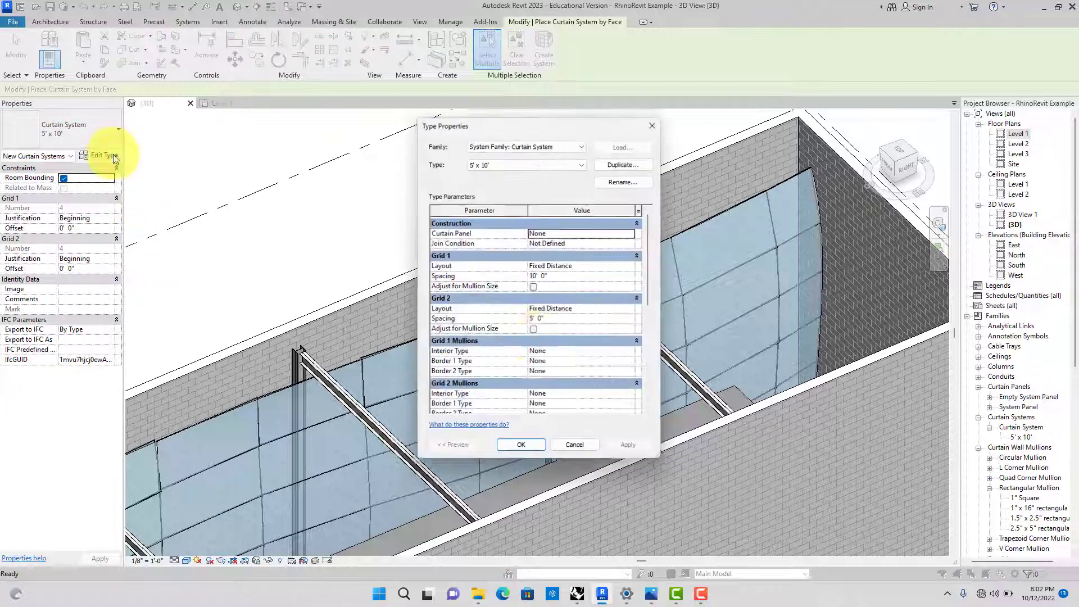
pyautogui.click(562, 275)
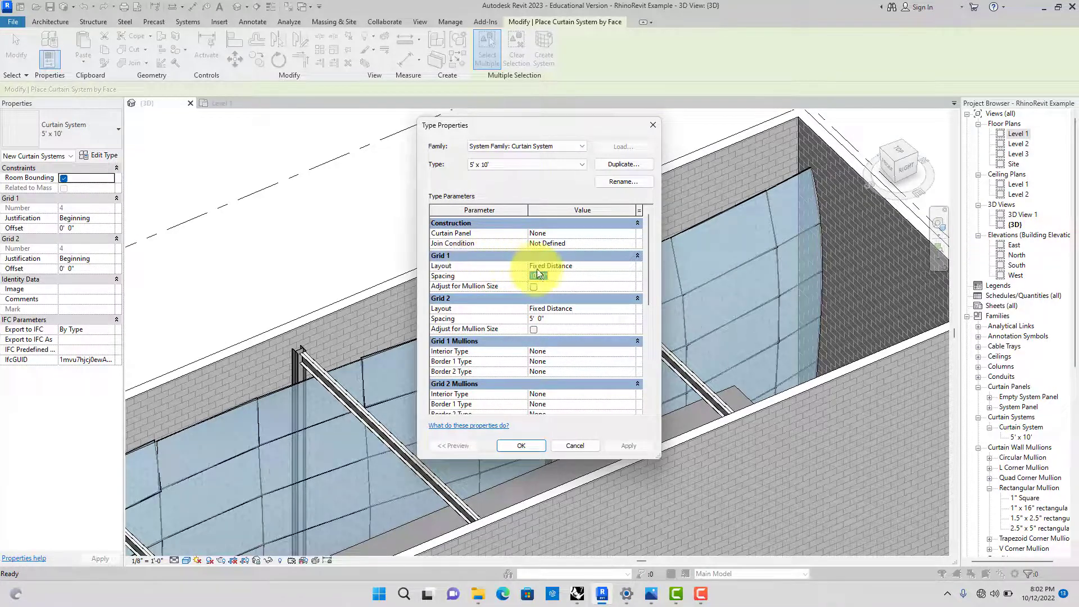
pyautogui.write("3'")
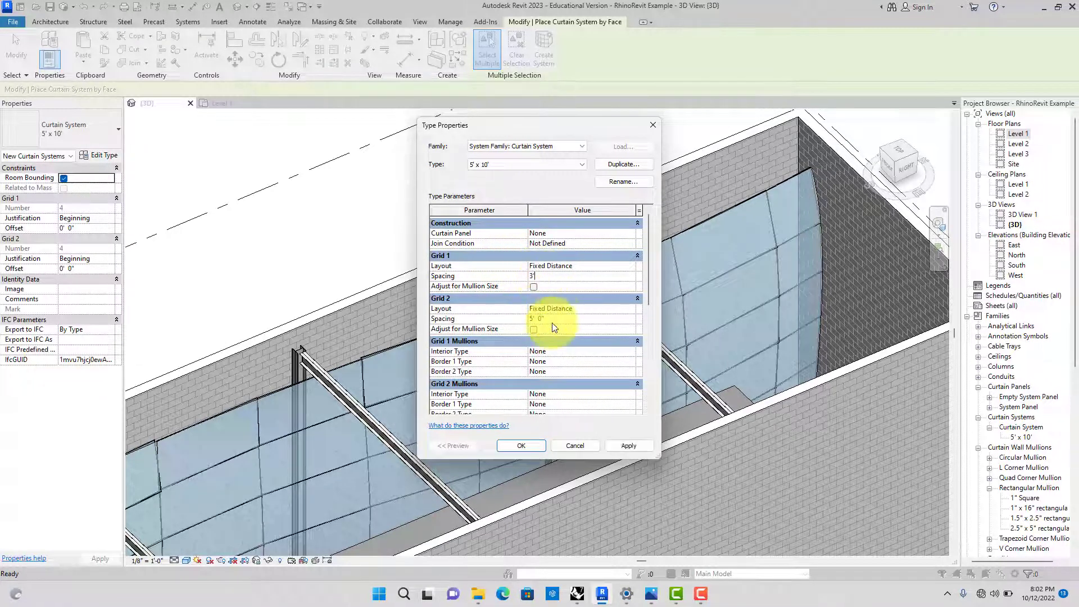
pyautogui.click(627, 445)
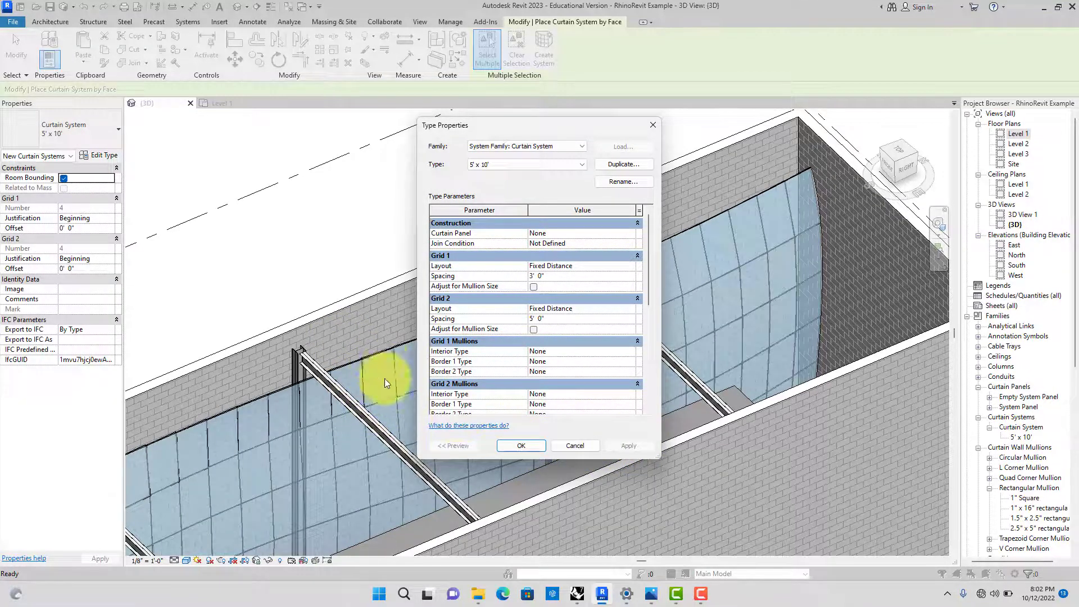
# - Set the curtain system type's Grid 2 spacing to 18" and apply it
pyautogui.click(555, 319)
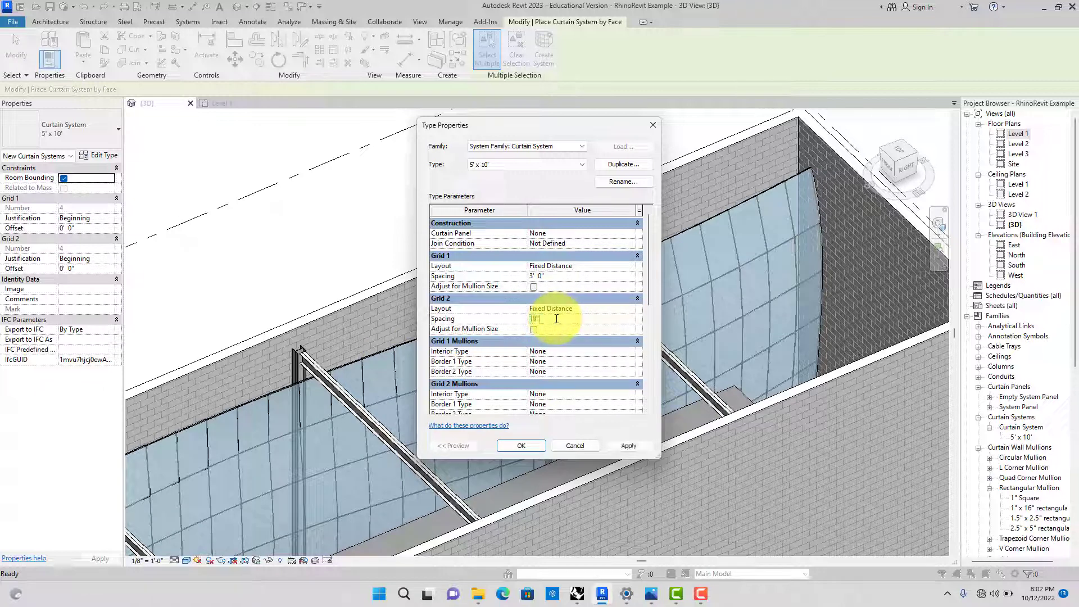
pyautogui.write('18"')
pyautogui.press('Return')
pyautogui.click(619, 446)
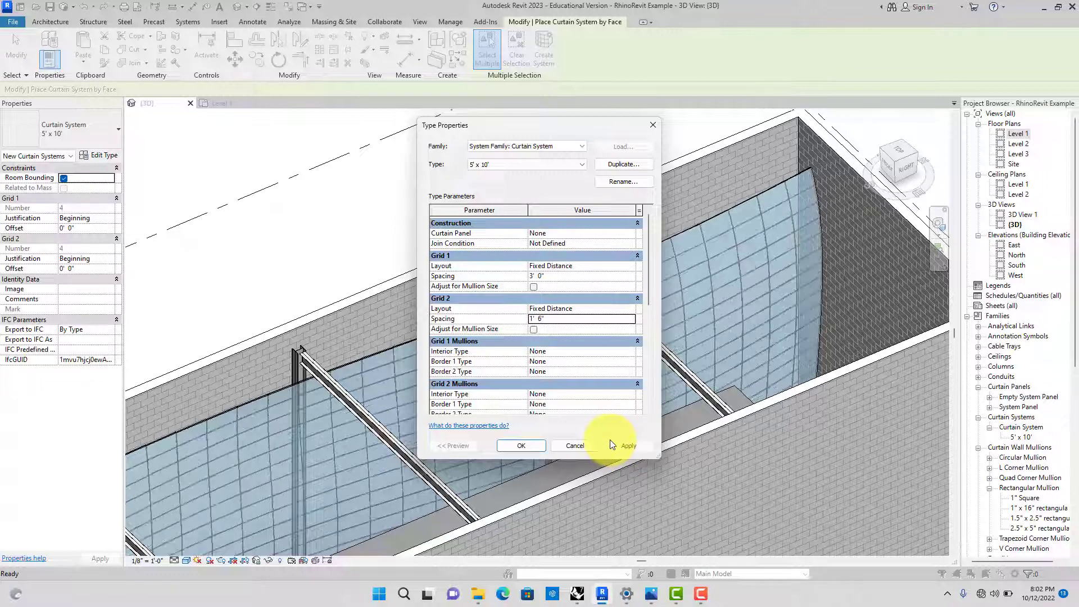
# - Set the Grid 1 interior, border 1 and border 2 mullions to Rectangular Mullion : 1" Square
pyautogui.click(563, 353)
pyautogui.click(631, 352)
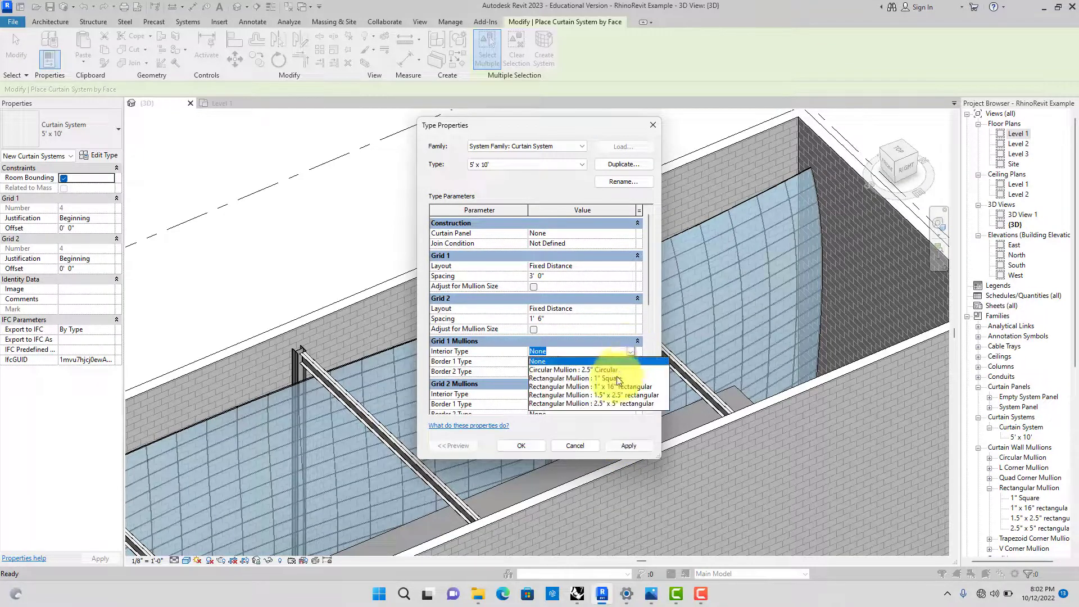
pyautogui.click(617, 378)
pyautogui.click(630, 362)
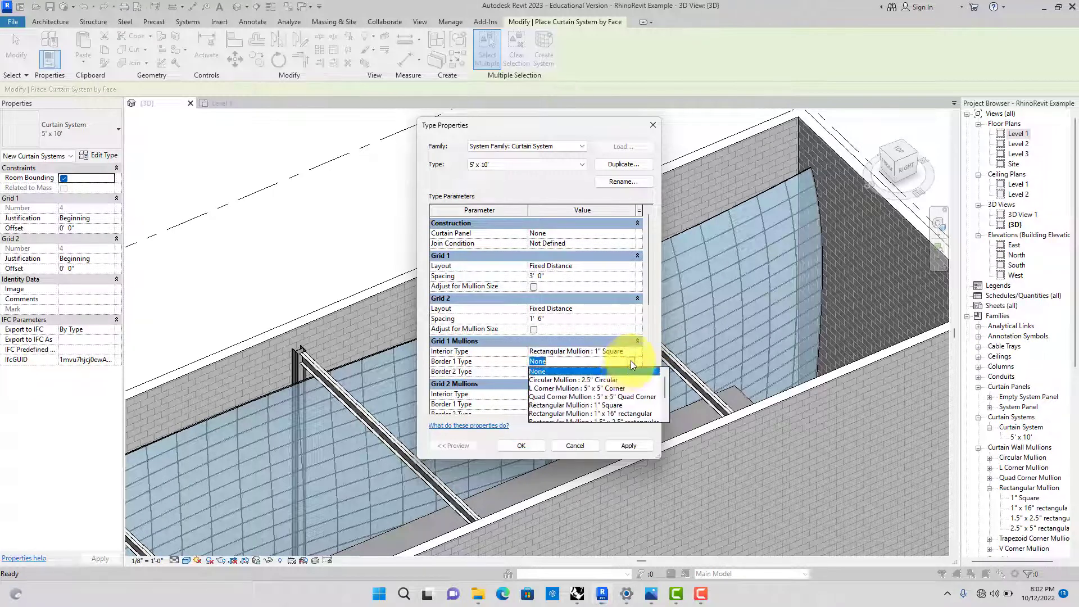
pyautogui.click(607, 406)
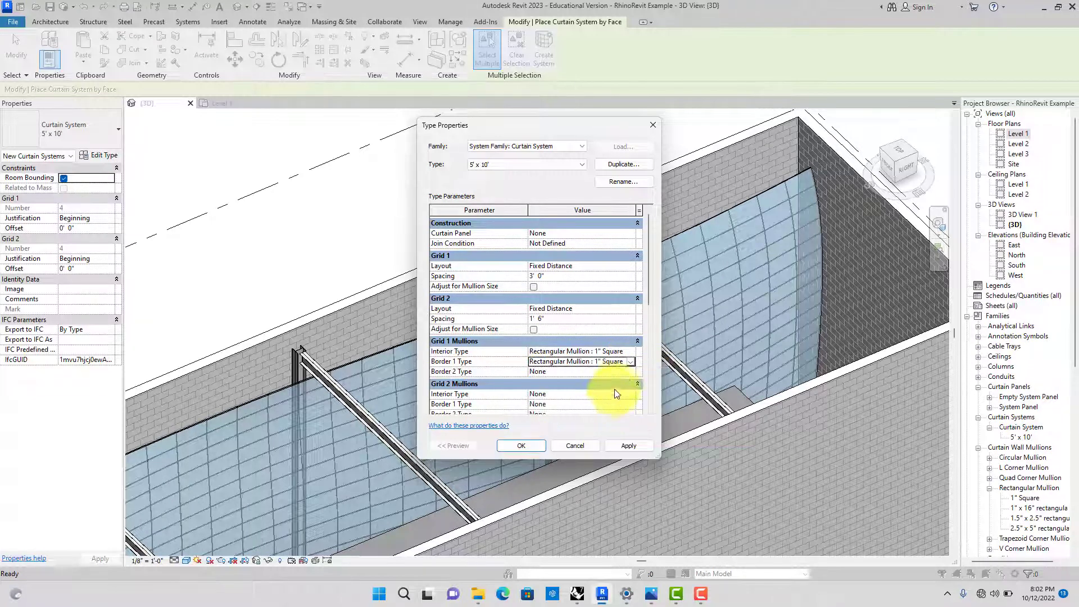
pyautogui.click(629, 372)
pyautogui.click(617, 417)
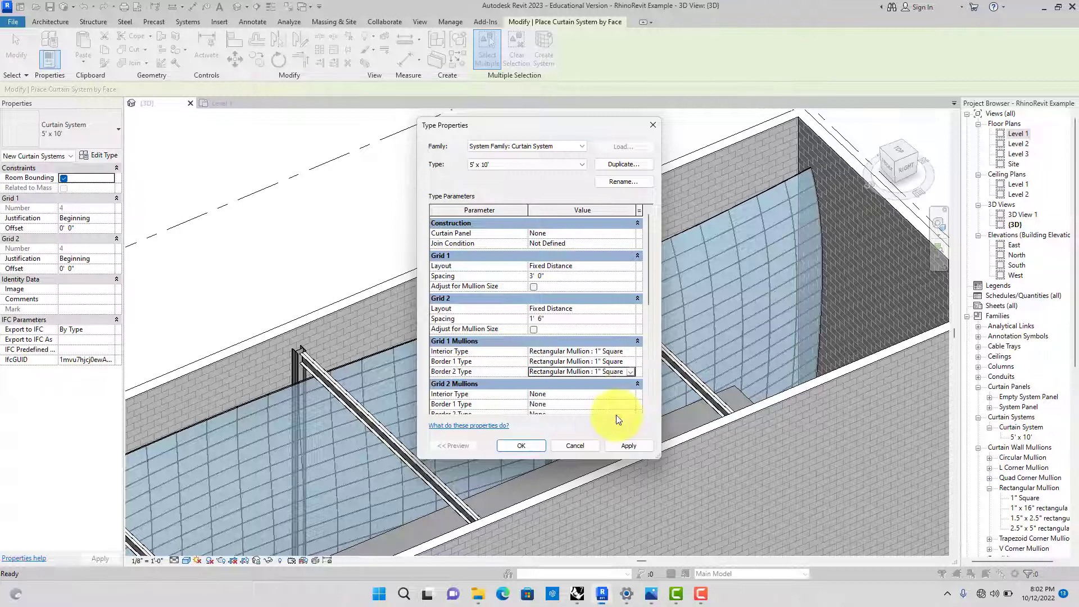
# - Set the curtain system type's Grid 2 interior mullion to Rectangular Mullion : 1" x 16" rectangular
pyautogui.click(628, 396)
pyautogui.click(630, 396)
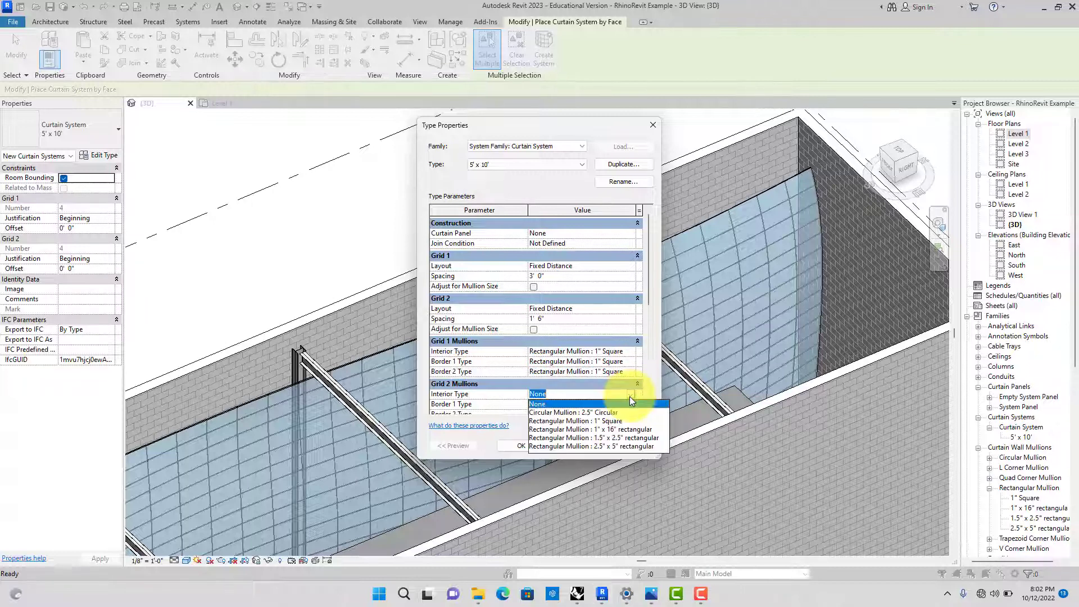
pyautogui.click(625, 431)
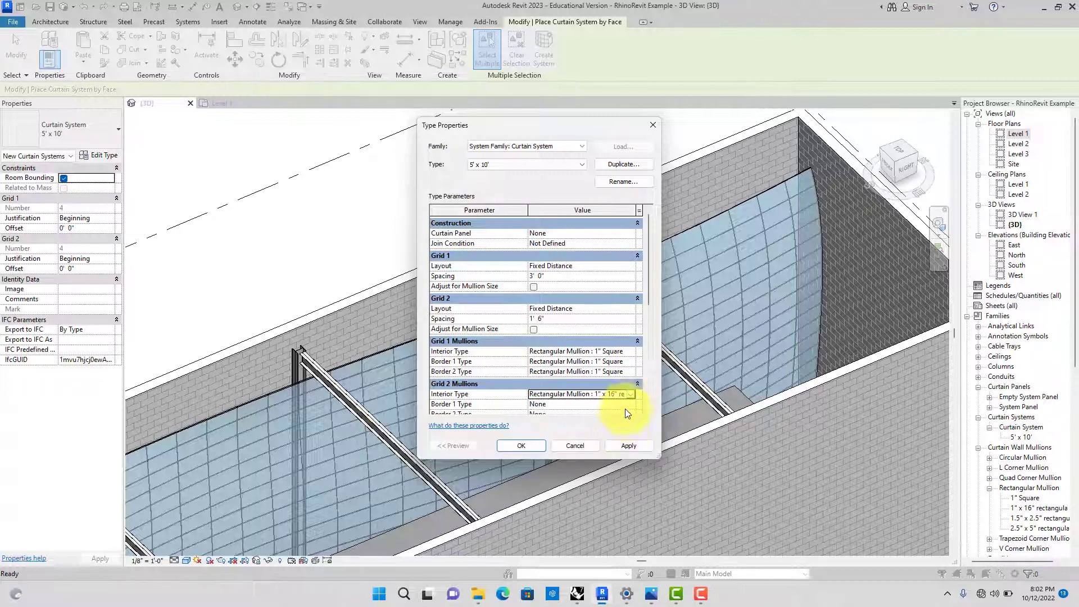
# - Set the Grid 2 border 1 and border 2 mullions to Rectangular Mullion : 1" Square and accept the type changes
pyautogui.click(629, 402)
pyautogui.click(630, 402)
pyautogui.click(615, 448)
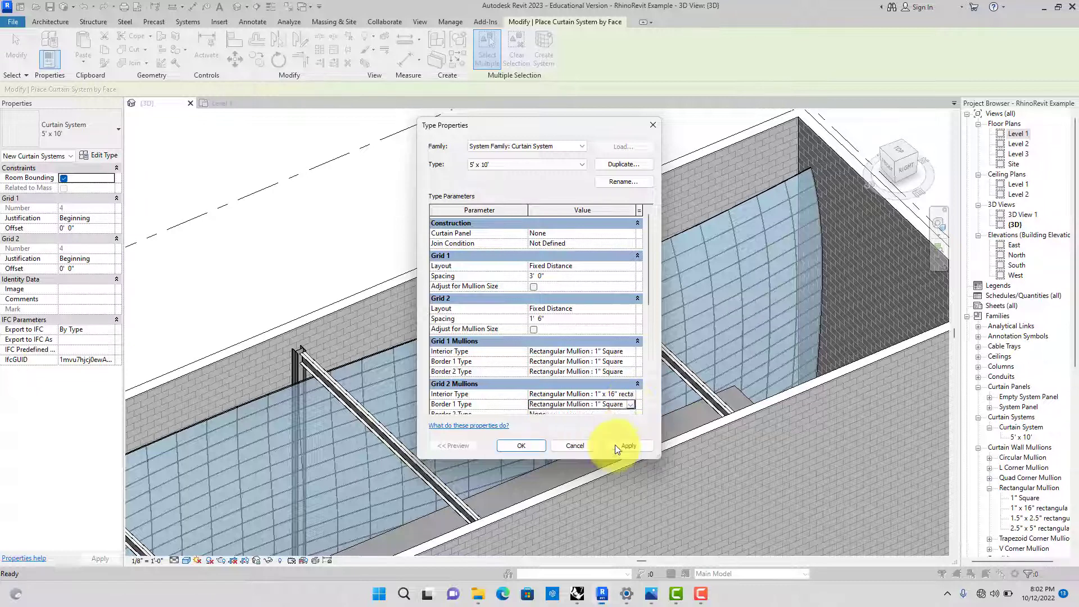
pyautogui.click(631, 415)
pyautogui.click(630, 402)
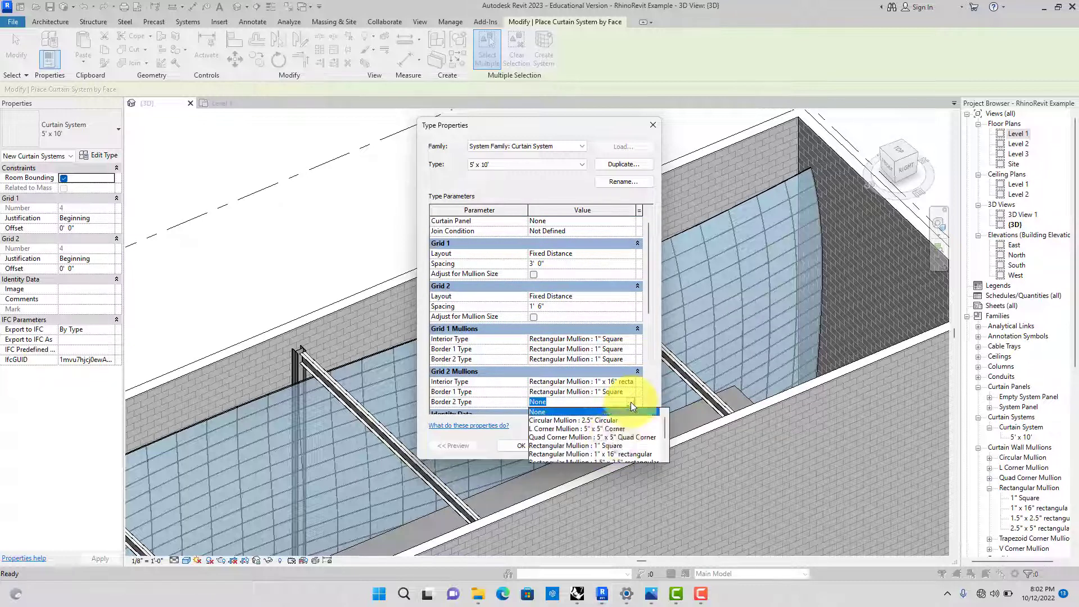
pyautogui.click(613, 447)
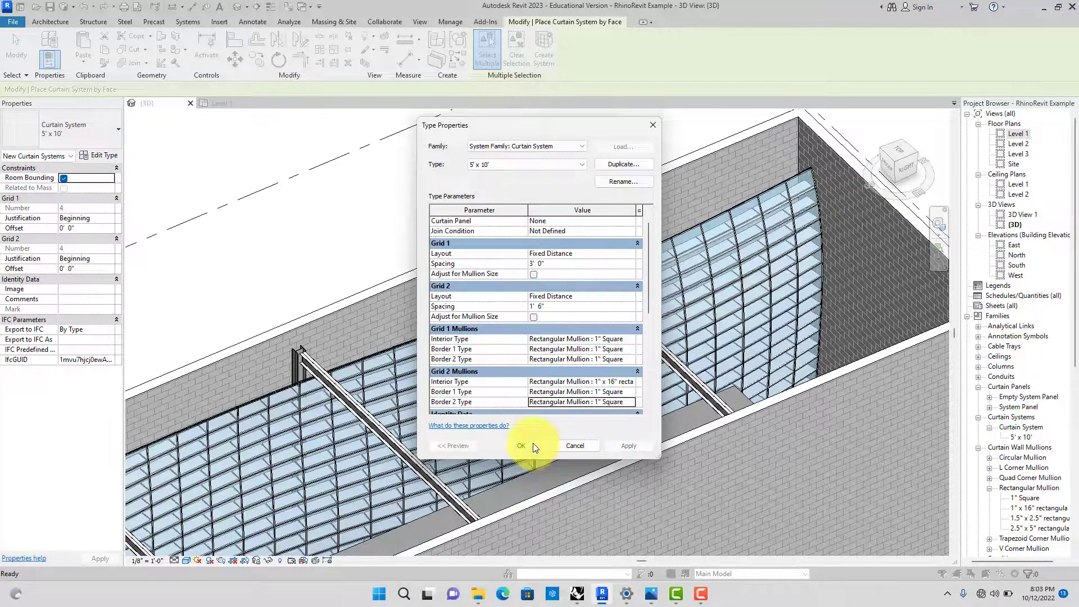
pyautogui.click(532, 444)
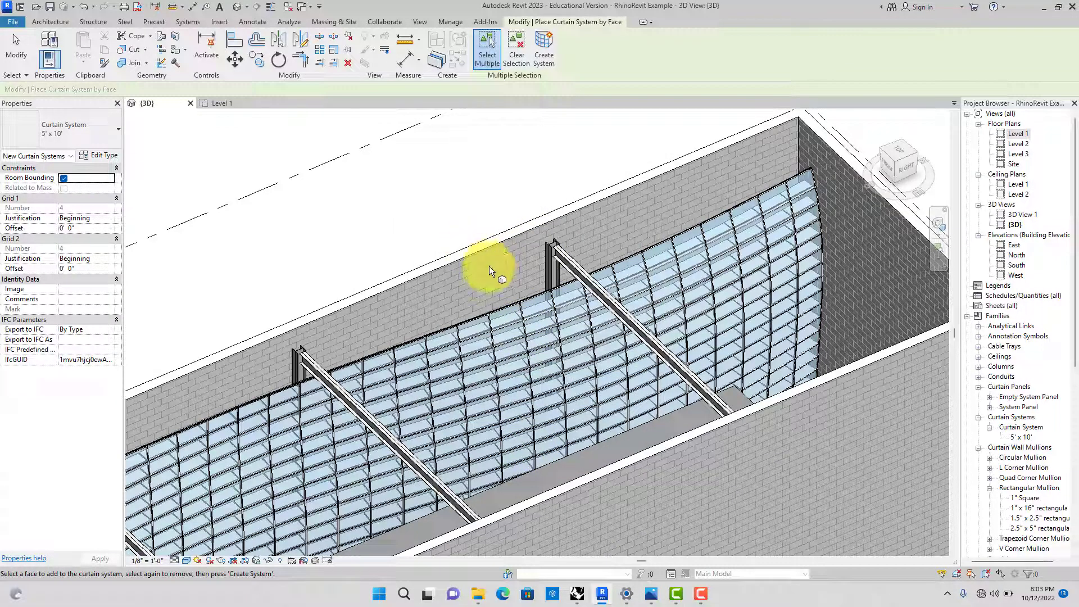
# - Set the curved curtain system type's curtain panel to Empty System Panel : Empty and accept the change
pyautogui.keyDown('shift'); pyautogui.moveTo(483, 284); pyautogui.dragTo(509, 326, button='middle'); pyautogui.keyUp('shift')
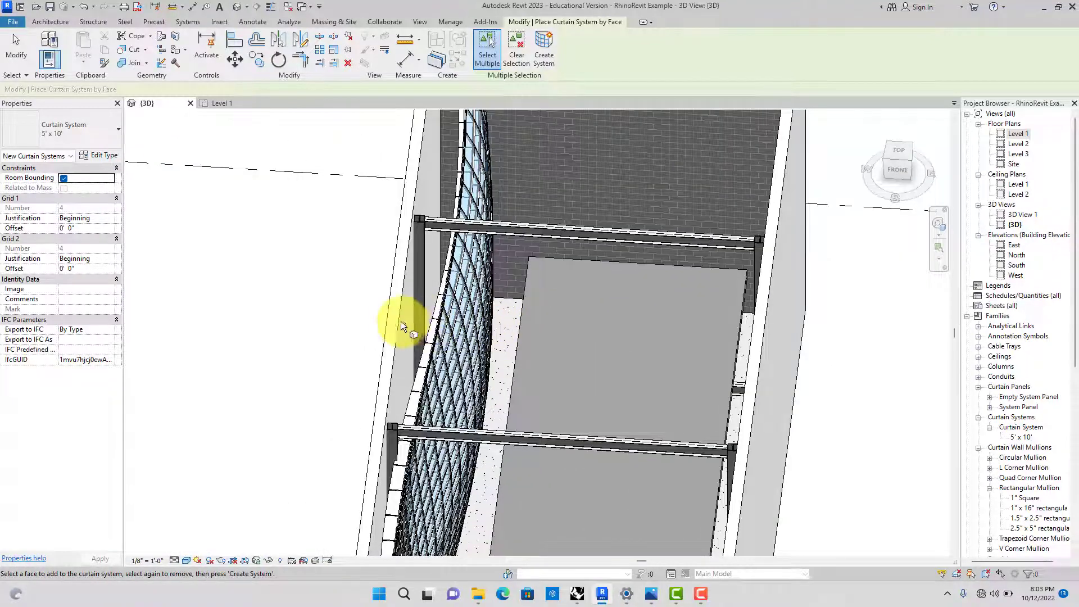
pyautogui.scroll(8, 409, 318)
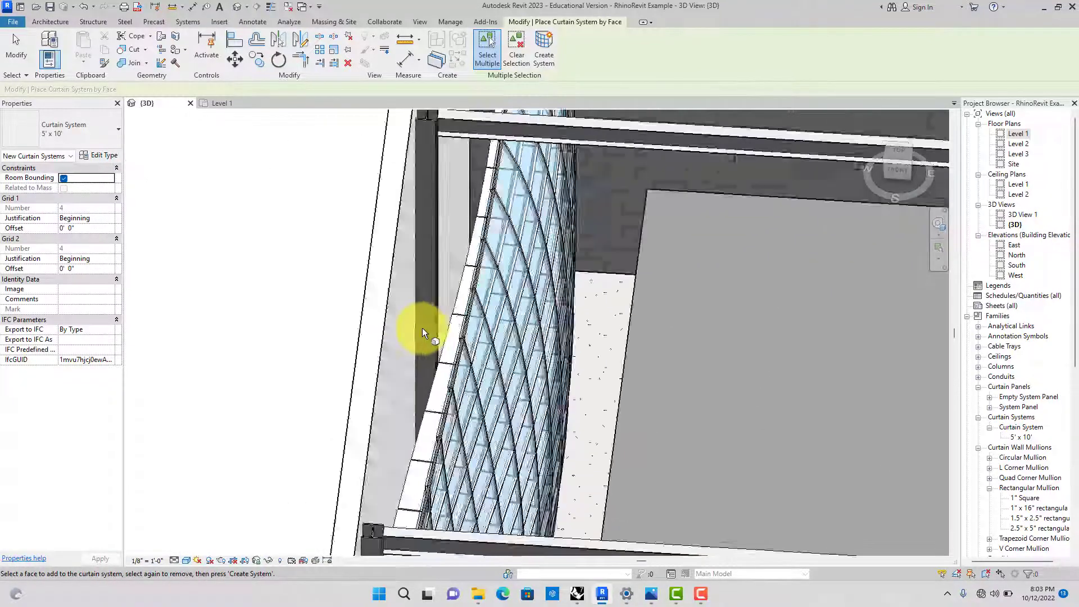
pyautogui.scroll(-8, 483, 355)
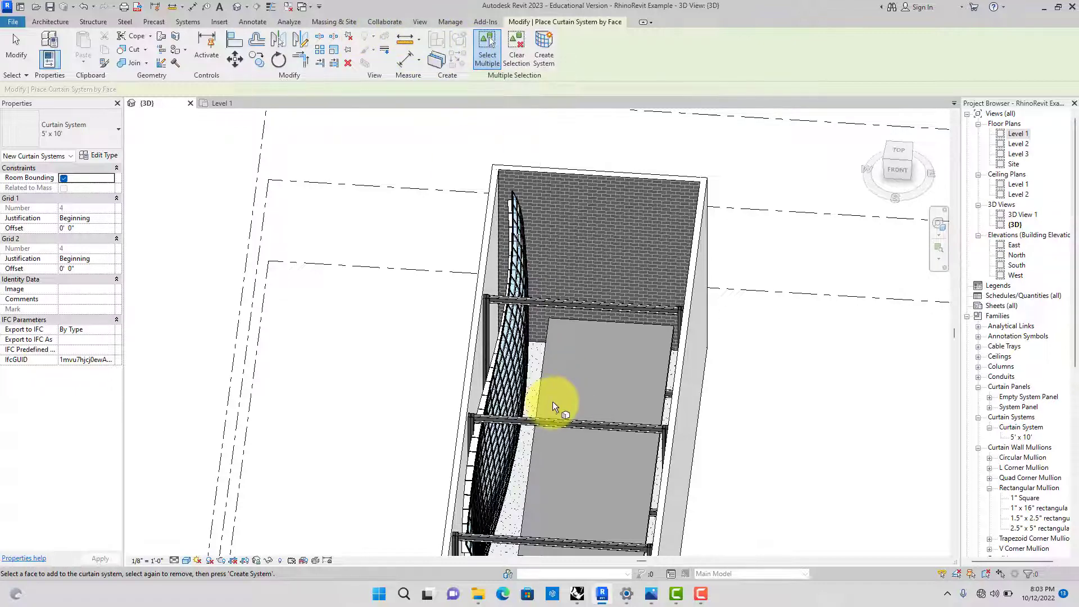
pyautogui.moveTo(553, 404)
pyautogui.keyDown('shift'); pyautogui.mouseDown(button='middle')
pyautogui.moveTo(434, 393)
pyautogui.moveTo(404, 434)
pyautogui.moveTo(418, 440)
pyautogui.moveTo(419, 402)
pyautogui.mouseUp(button='middle'); pyautogui.keyUp('shift')
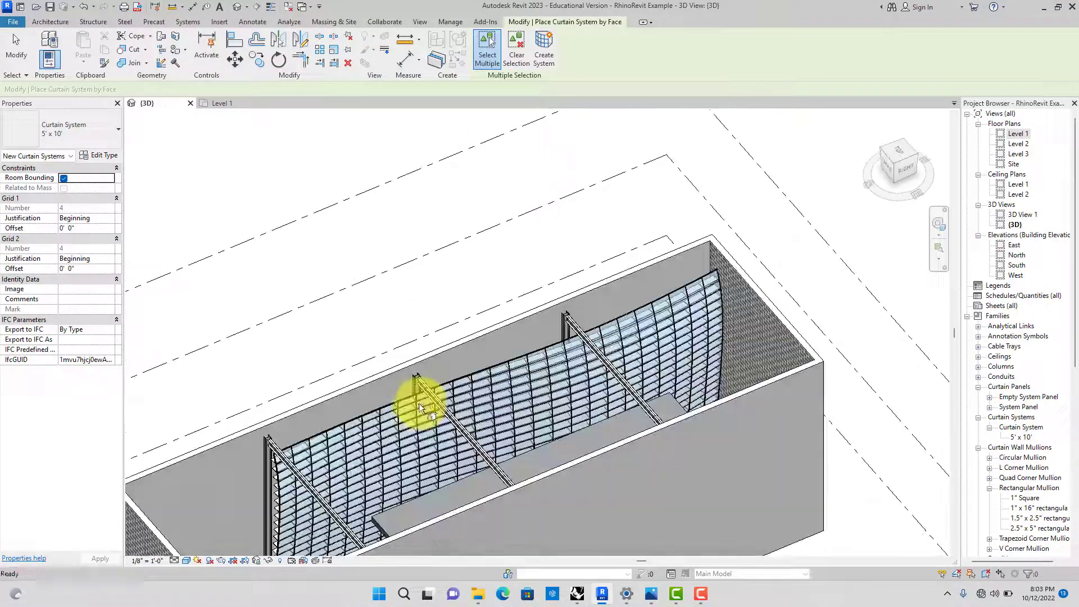
pyautogui.click(20, 67)
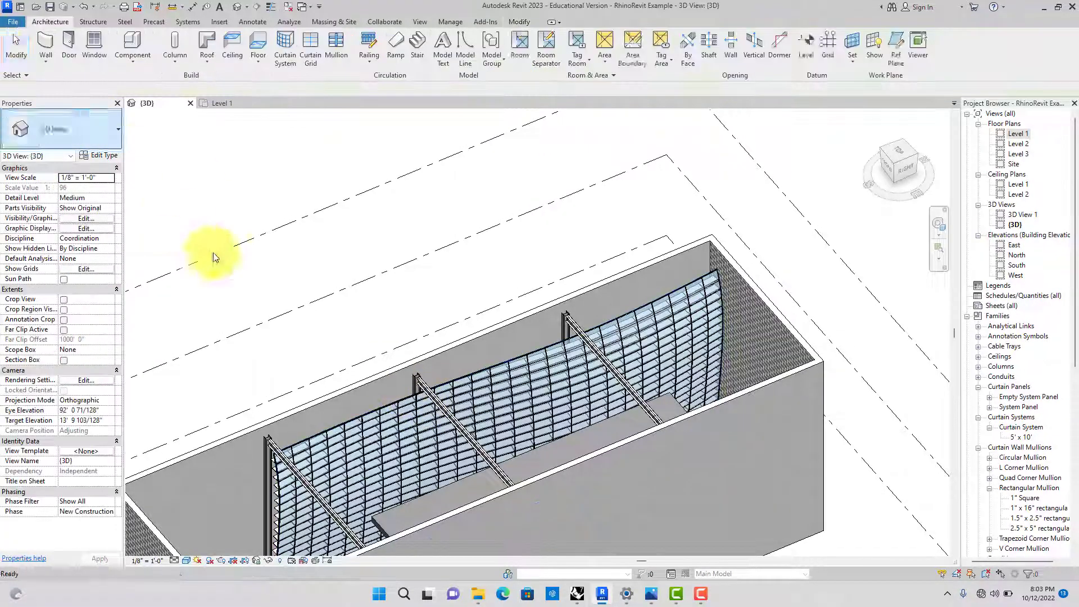
pyautogui.click(396, 403)
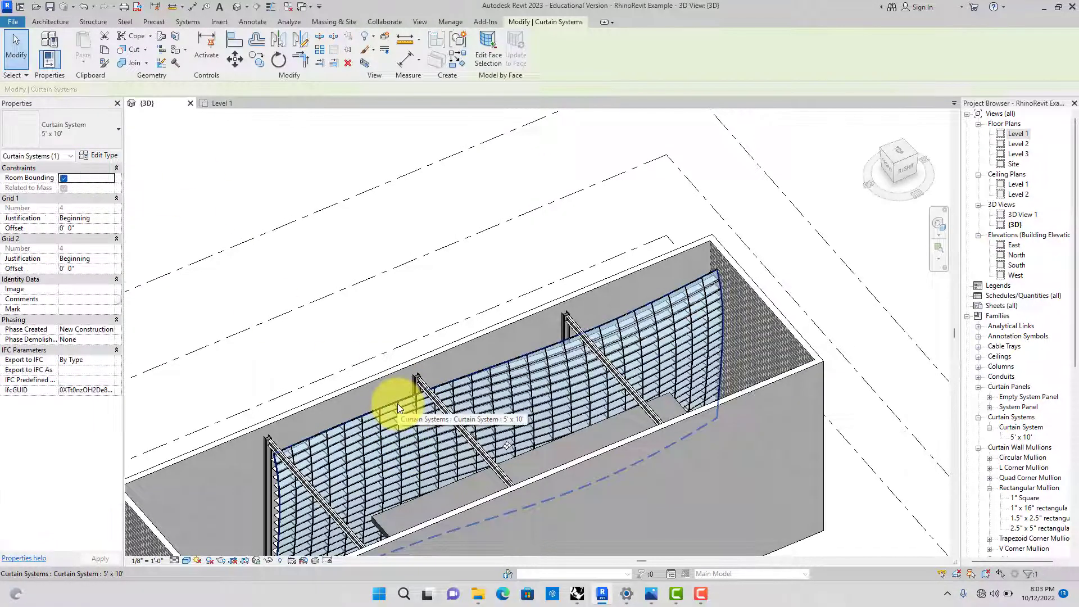
pyautogui.click(97, 155)
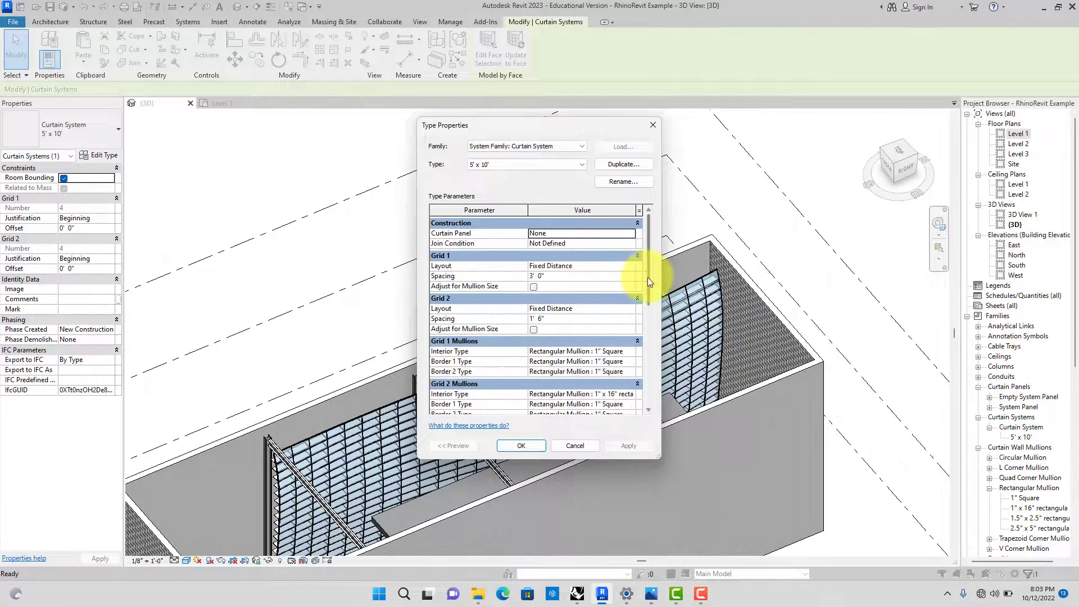
pyautogui.moveTo(649, 279); pyautogui.dragTo(649, 248)
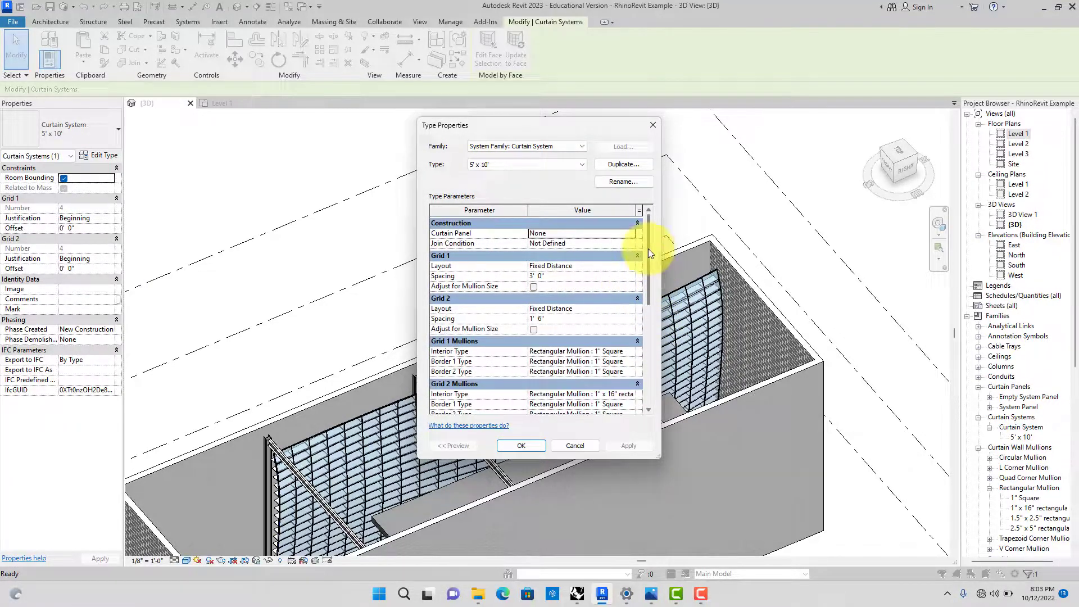
pyautogui.click(629, 234)
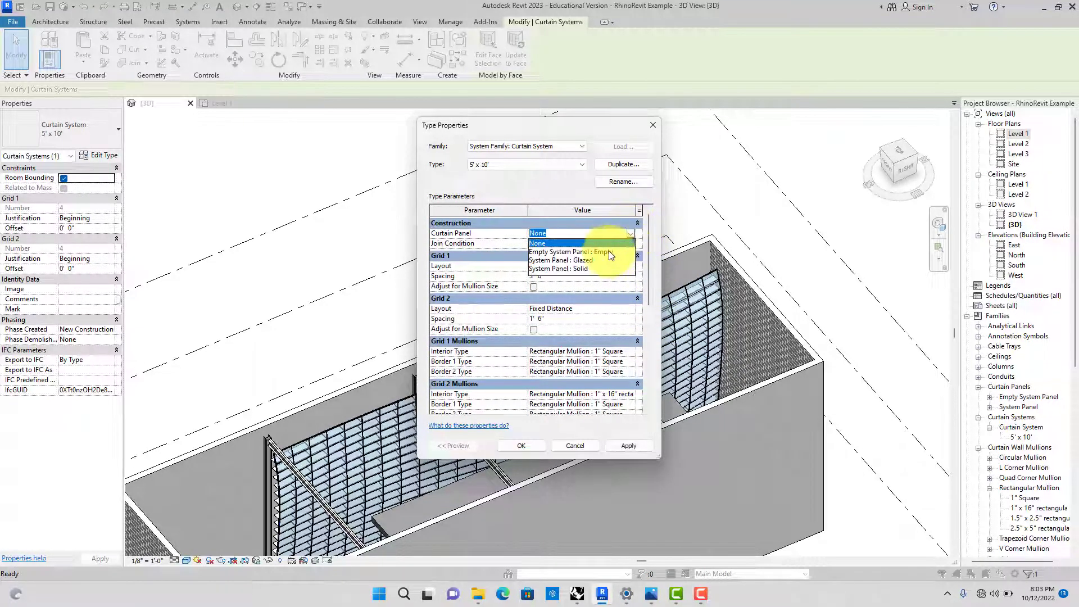
pyautogui.click(608, 251)
pyautogui.click(629, 445)
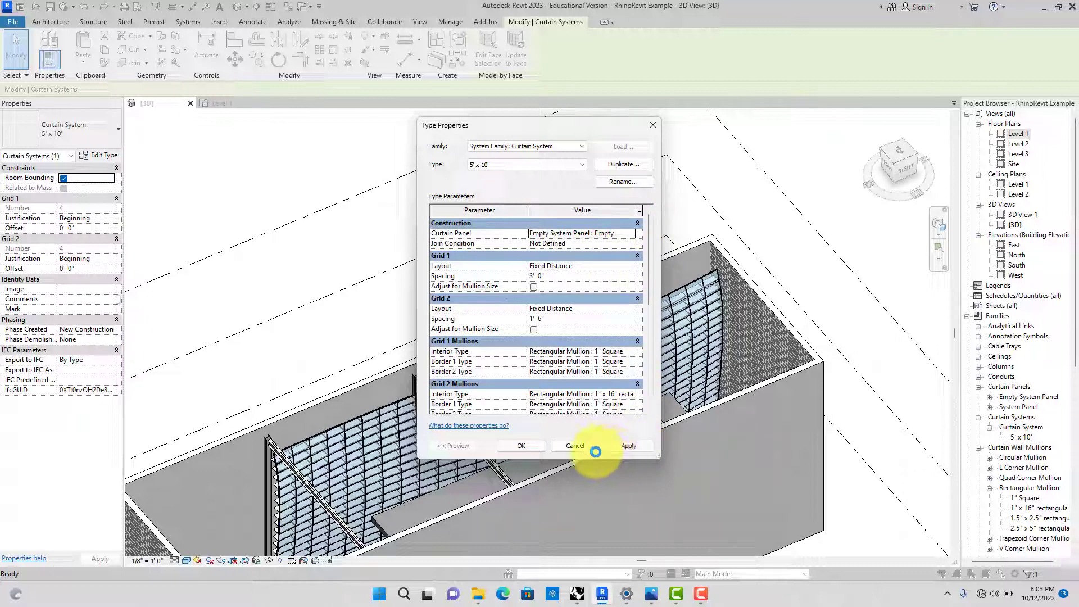
pyautogui.click(531, 443)
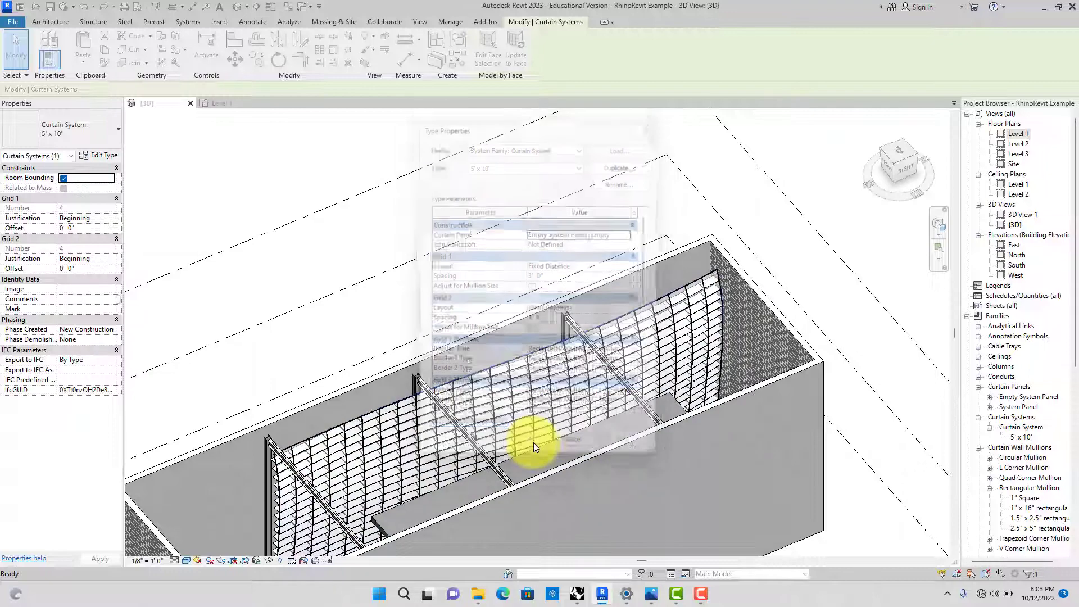
# - Examine the open shelving grid of the curved curtain system, including where it meets the steel column and beam along the wall
pyautogui.scroll(5, 528, 436)
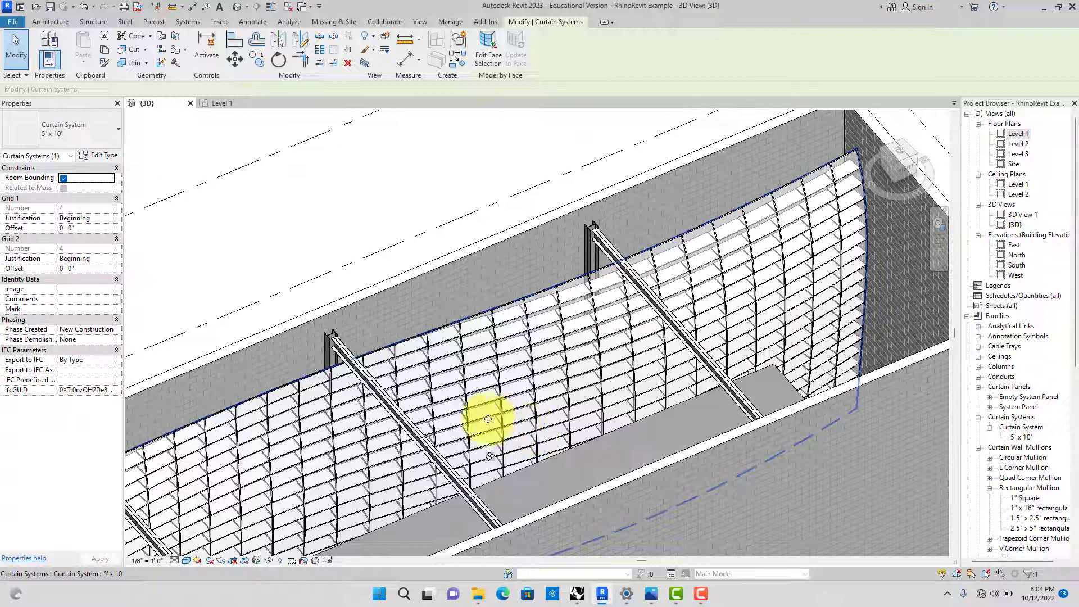
pyautogui.scroll(5, 344, 398)
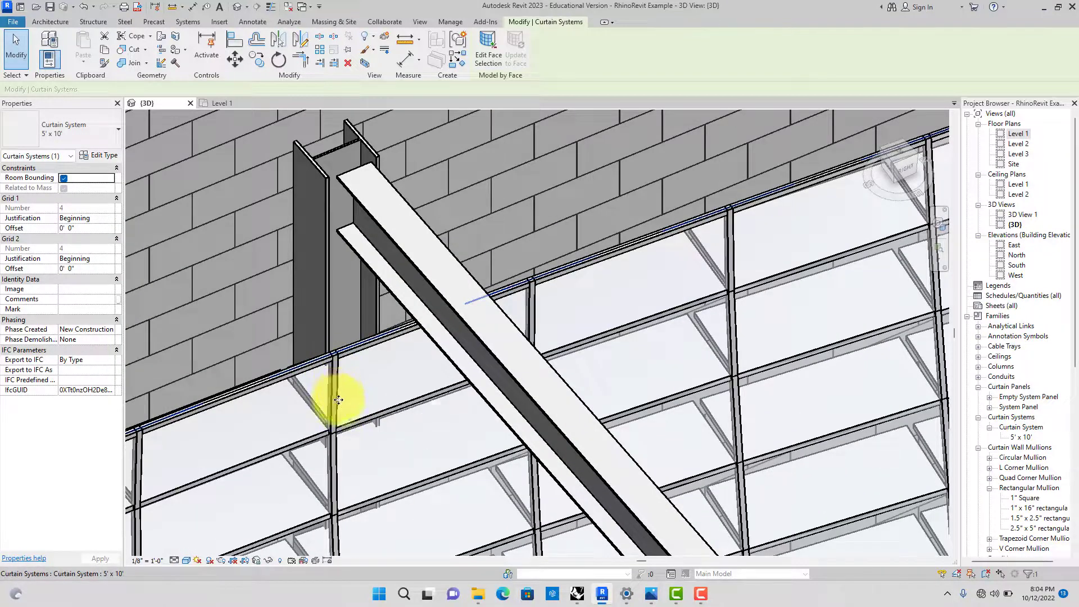
pyautogui.scroll(2, 337, 377)
pyautogui.scroll(-5, 337, 378)
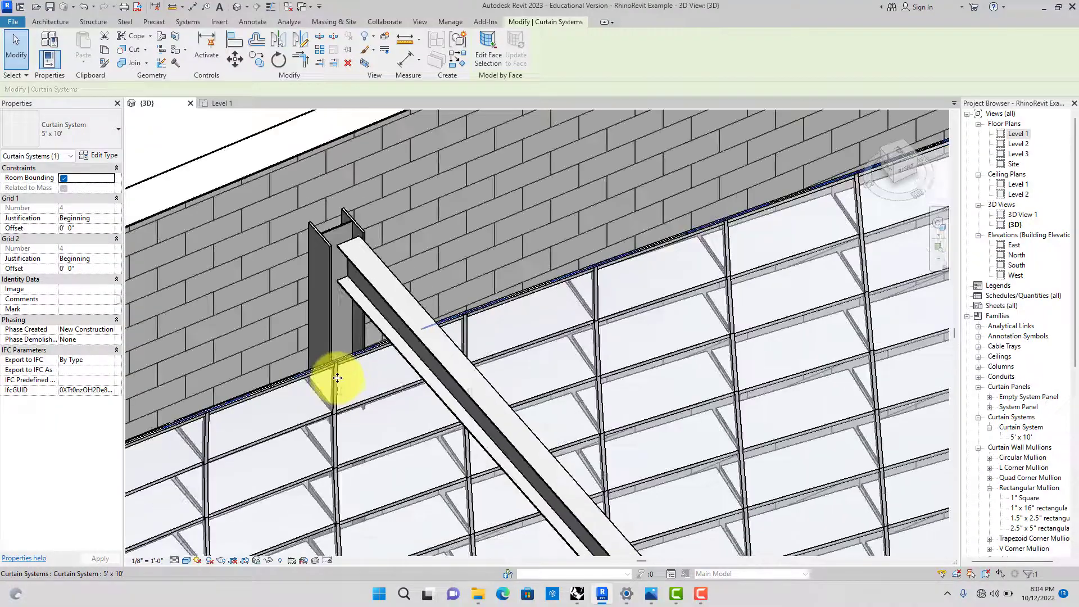
pyautogui.scroll(2, 337, 377)
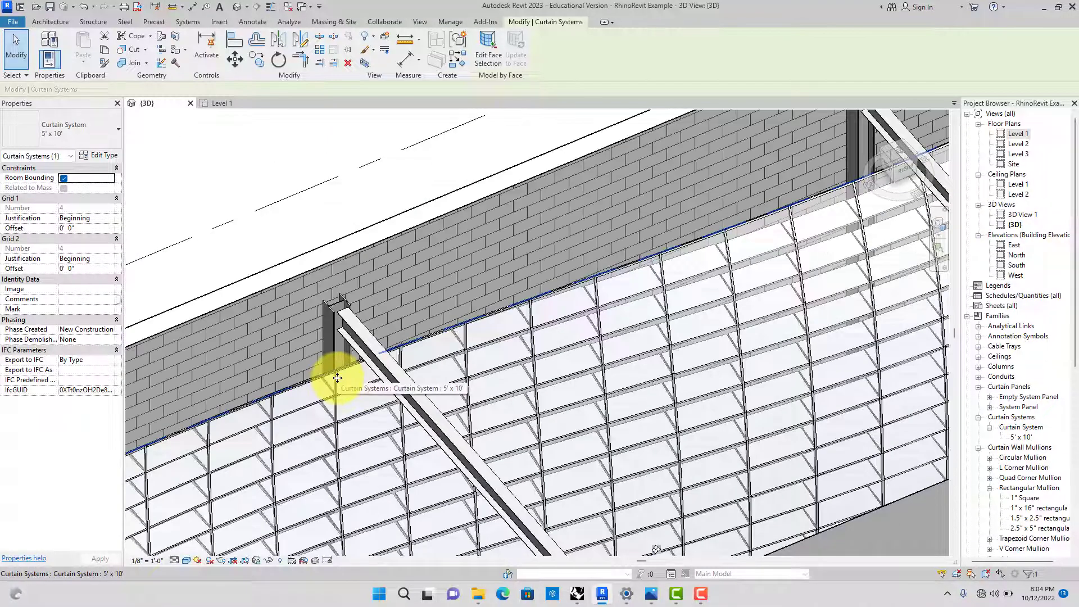
pyautogui.scroll(-3, 337, 378)
pyautogui.scroll(4, 337, 398)
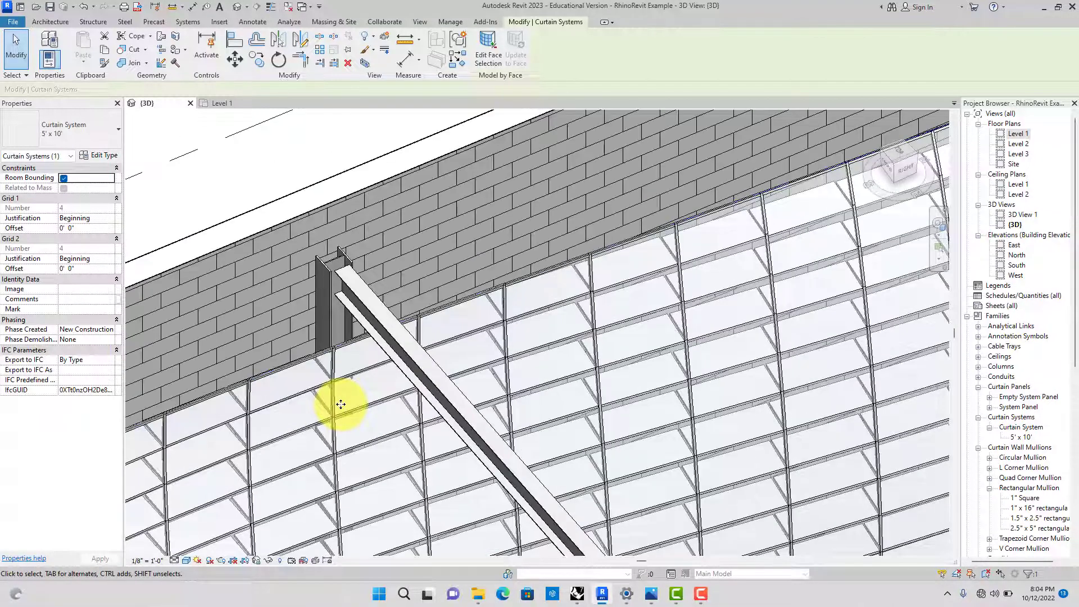
pyautogui.scroll(-6, 341, 404)
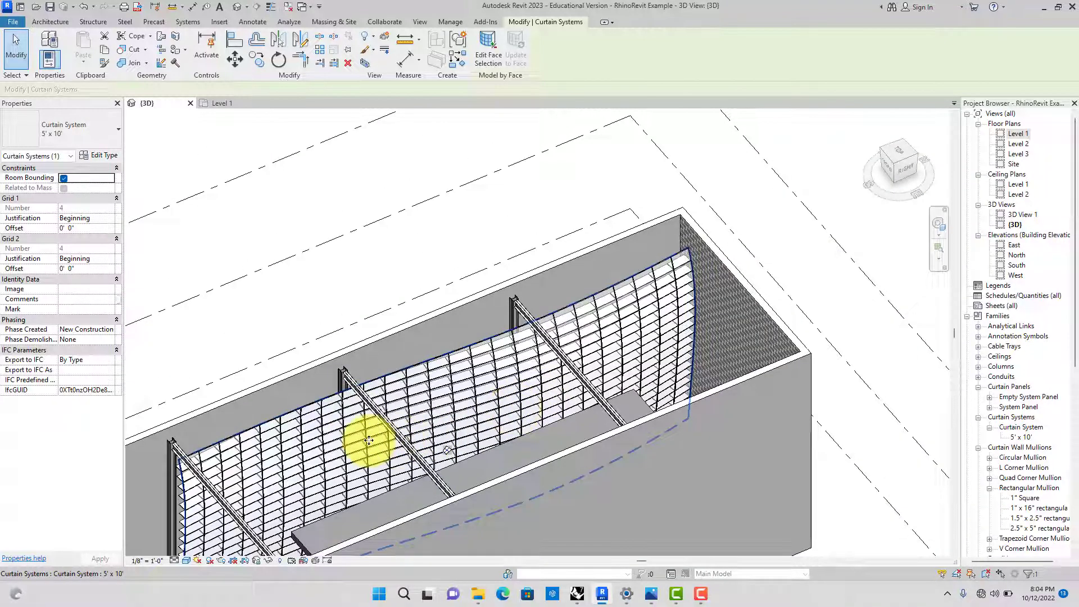
pyautogui.scroll(-3, 368, 440)
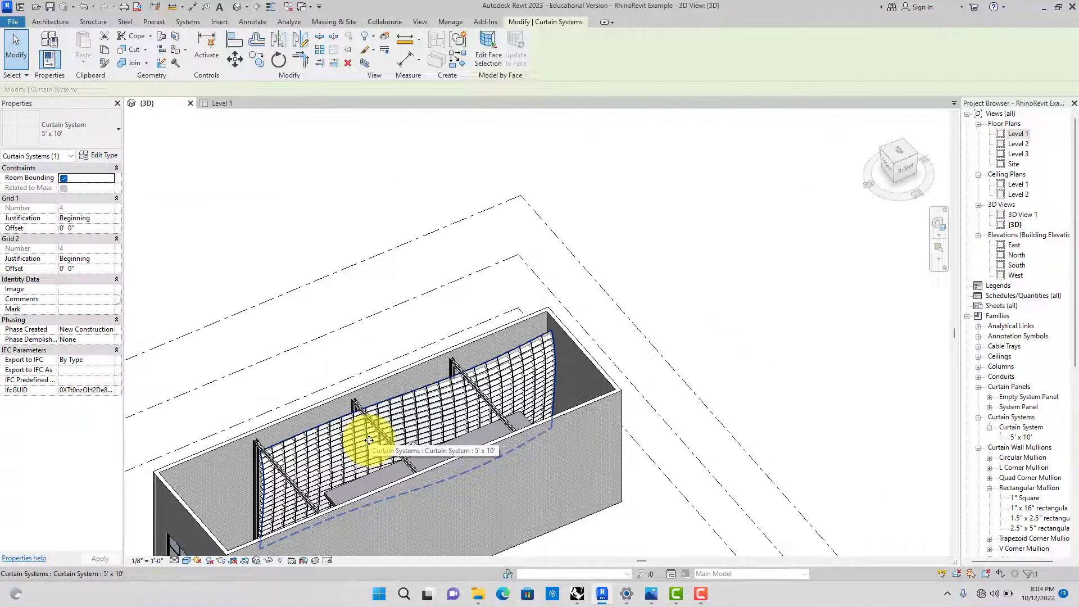
pyautogui.scroll(4, 368, 440)
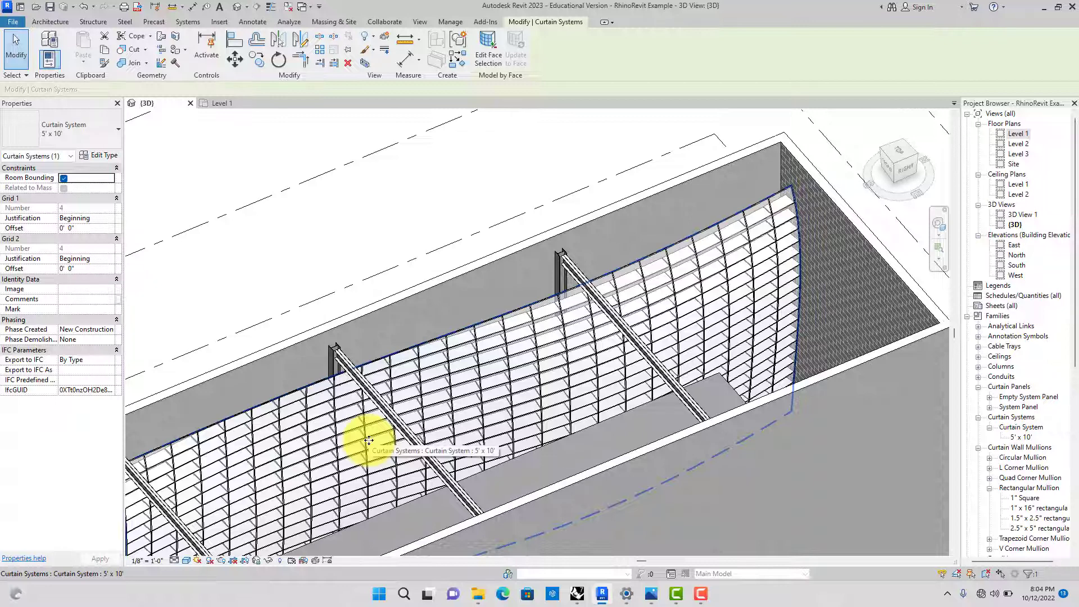
pyautogui.scroll(-2, 368, 440)
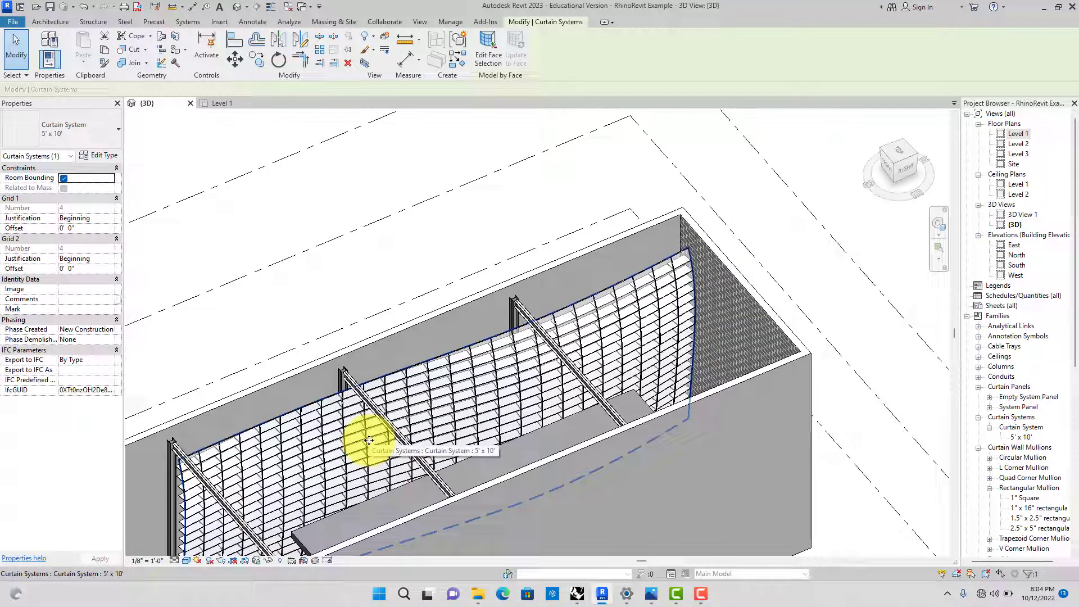
pyautogui.scroll(-1, 368, 440)
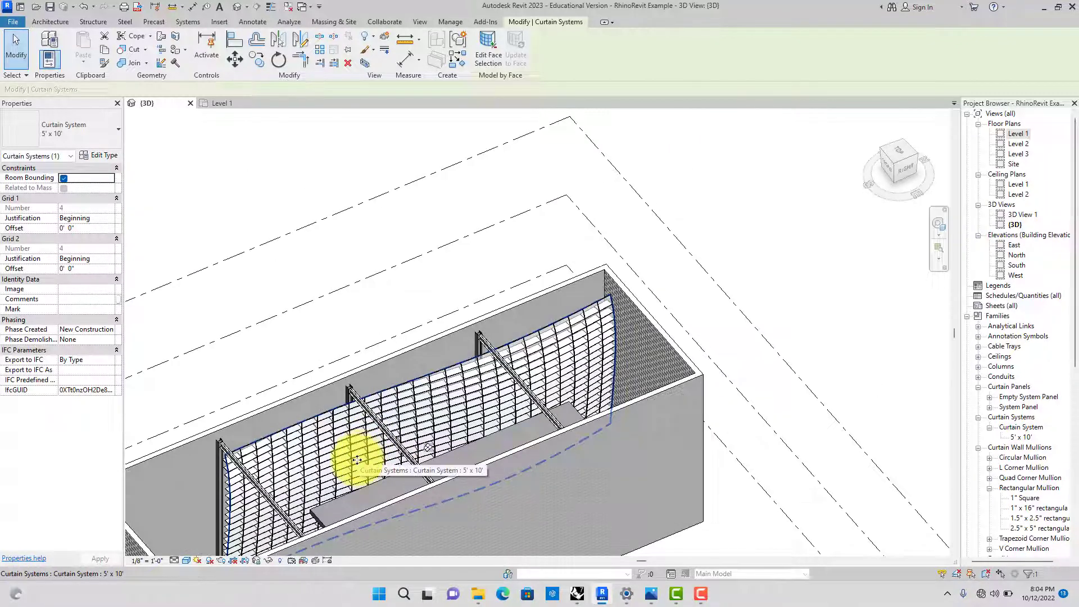
pyautogui.moveTo(368, 440)
pyautogui.keyDown('shift'); pyautogui.mouseDown(button='middle')
pyautogui.moveTo(488, 423)
pyautogui.moveTo(428, 445)
pyautogui.moveTo(444, 467)
pyautogui.moveTo(349, 457)
pyautogui.moveTo(291, 487)
pyautogui.mouseUp(button='middle'); pyautogui.keyUp('shift')
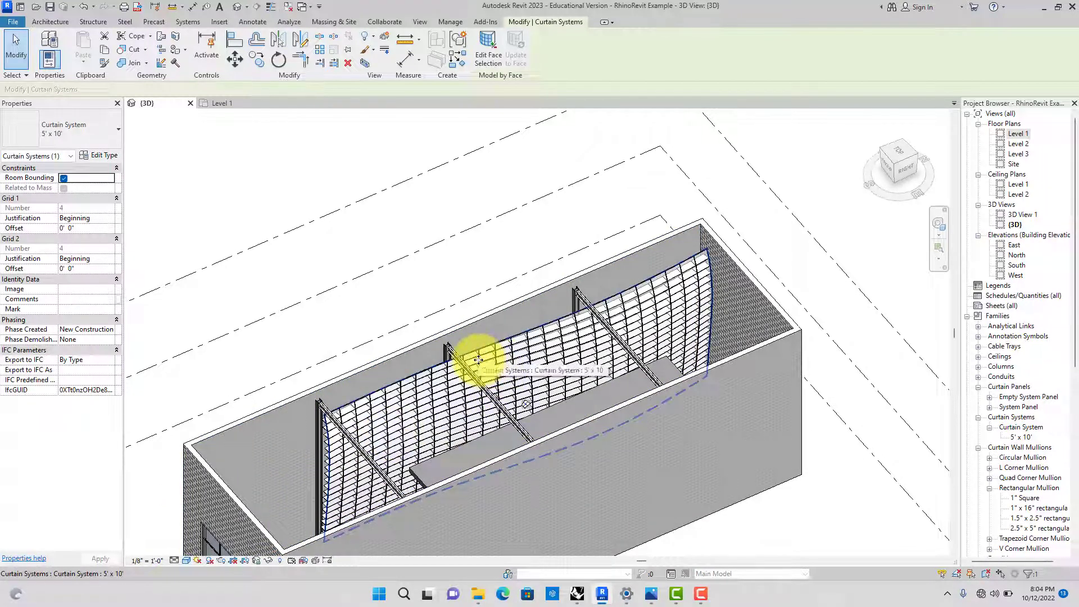
pyautogui.scroll(2, 466, 422)
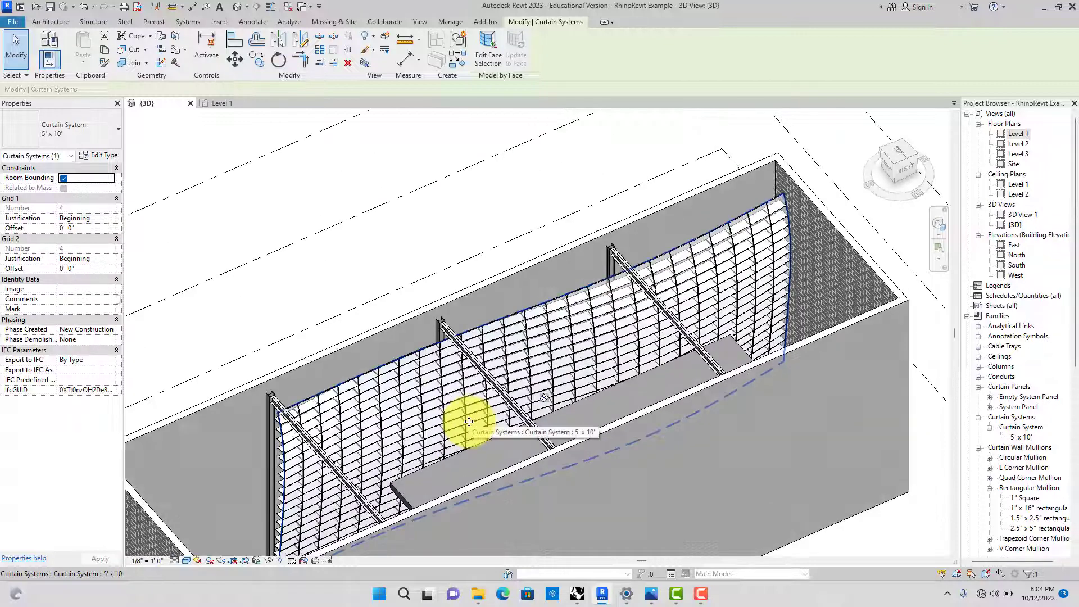